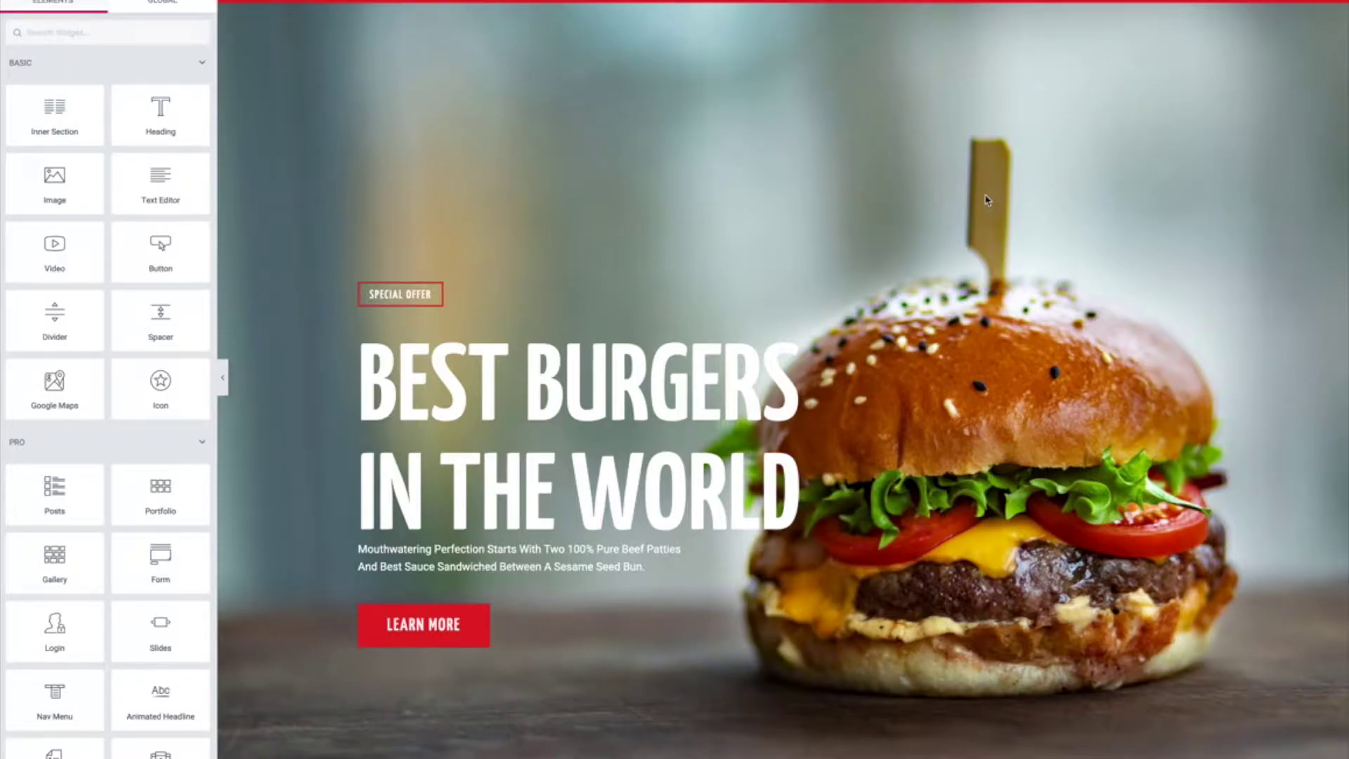
# Scroll through the burger page to the Our New Seasonal Menu section and open its settings
pyautogui.scroll(-3, 843, 218)
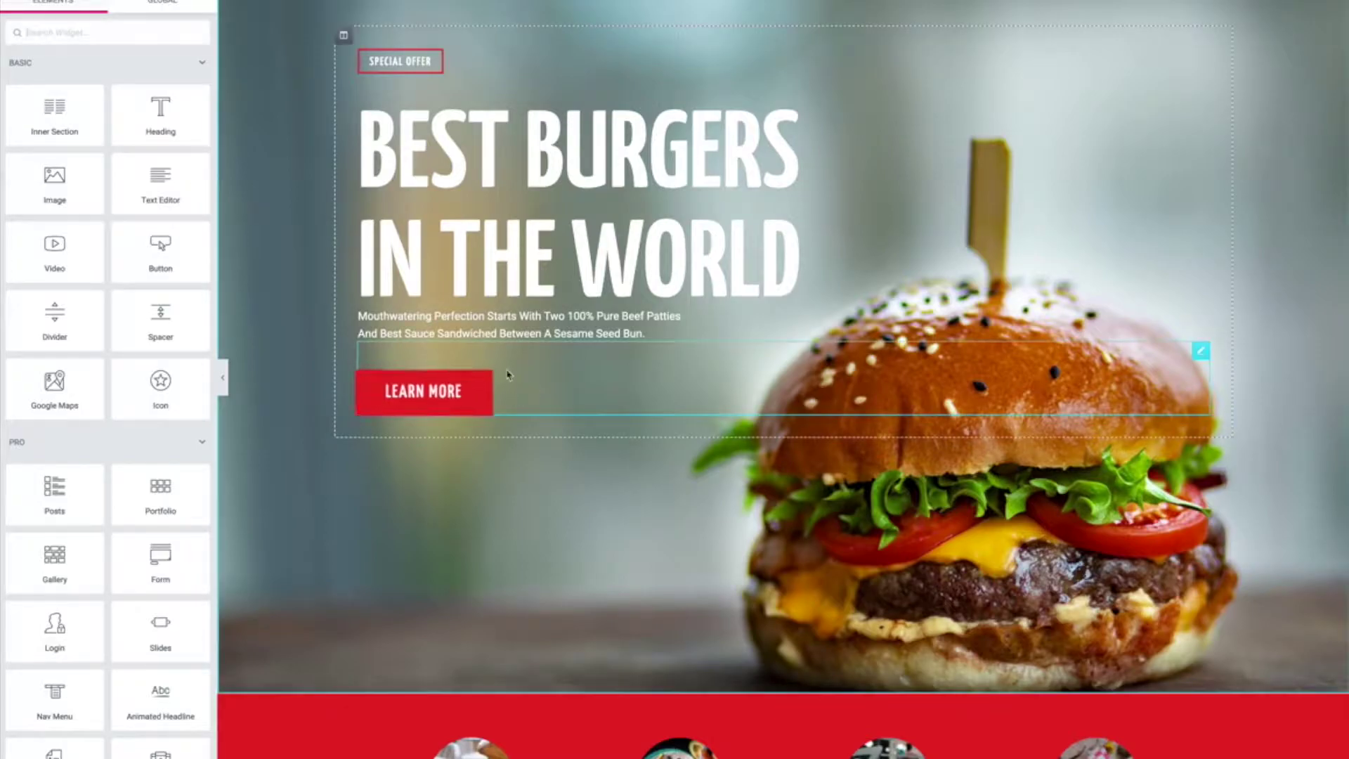
pyautogui.scroll(-15, 569, 334)
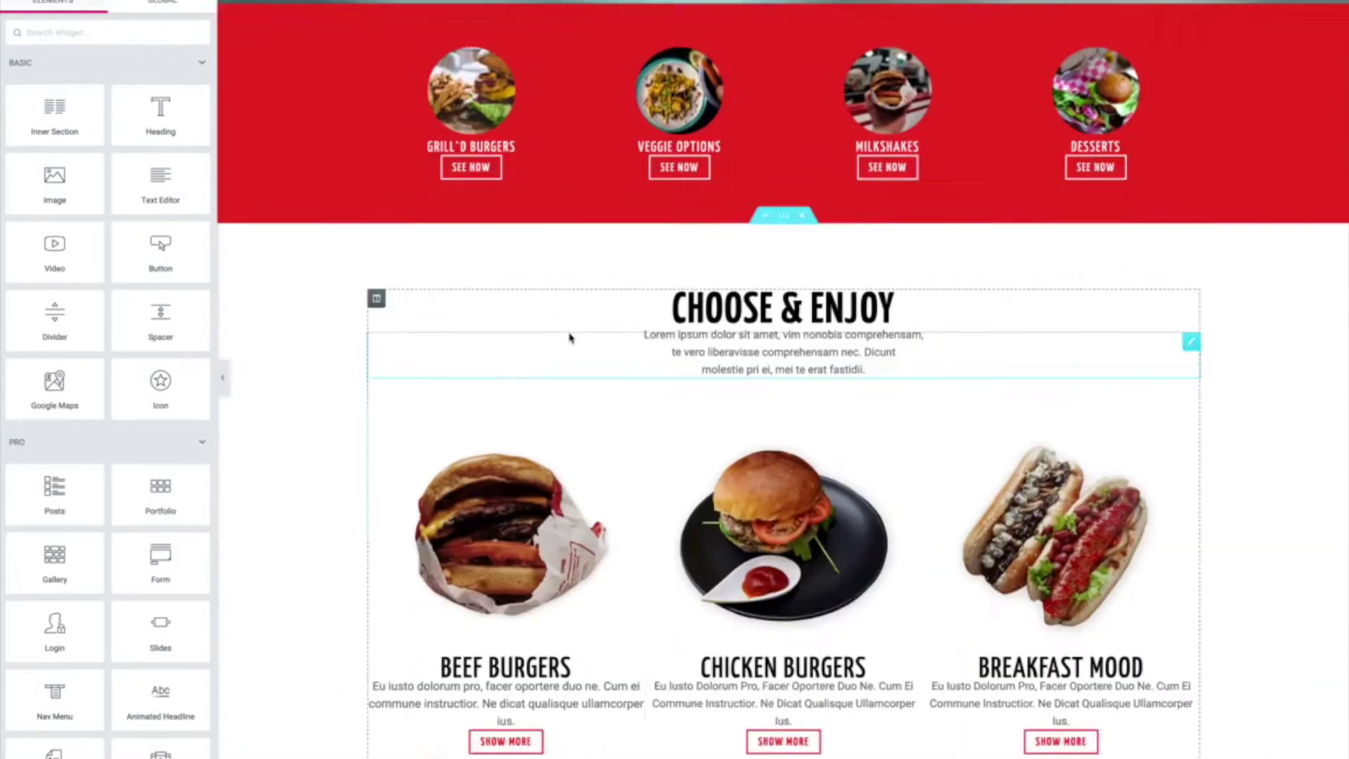
pyautogui.scroll(-15, 571, 335)
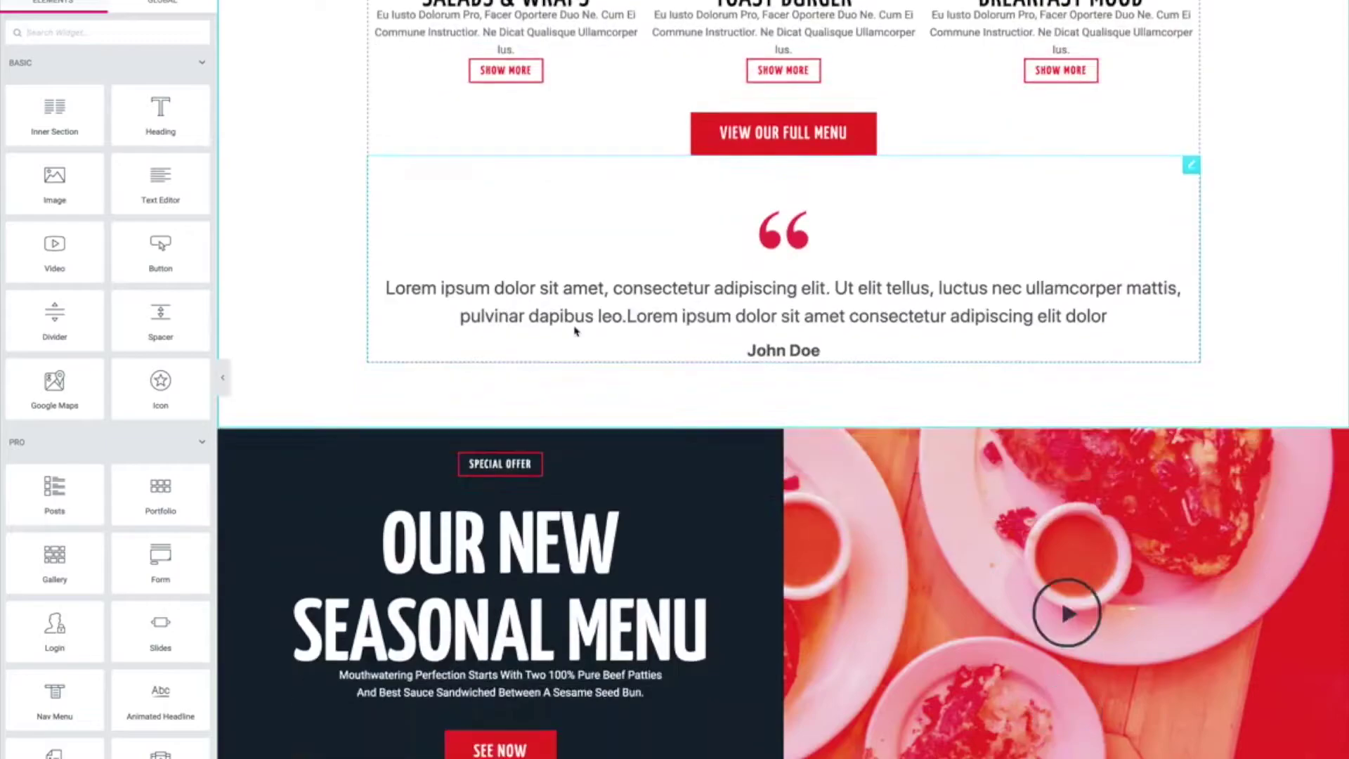
pyautogui.scroll(-3, 703, 232)
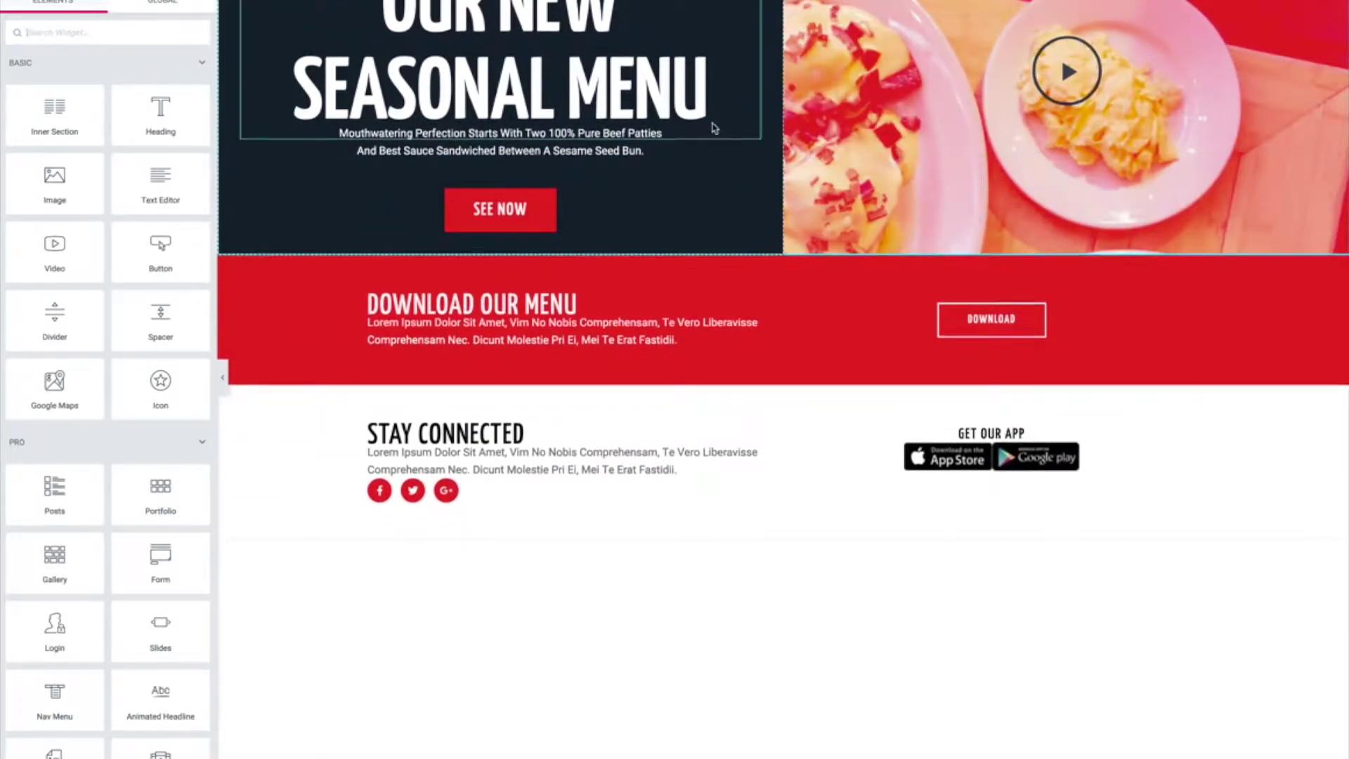
pyautogui.scroll(3, 714, 134)
pyautogui.scroll(-2, 717, 140)
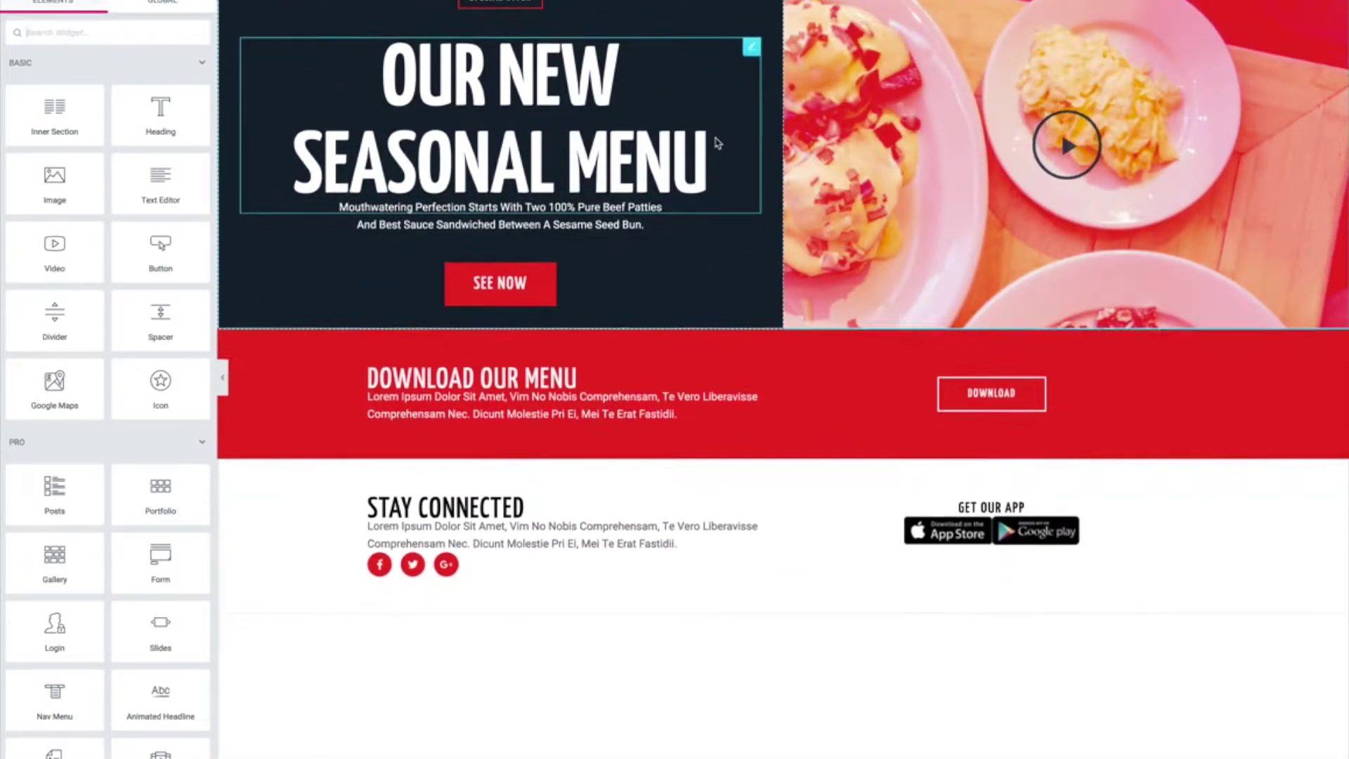
pyautogui.scroll(5, 717, 143)
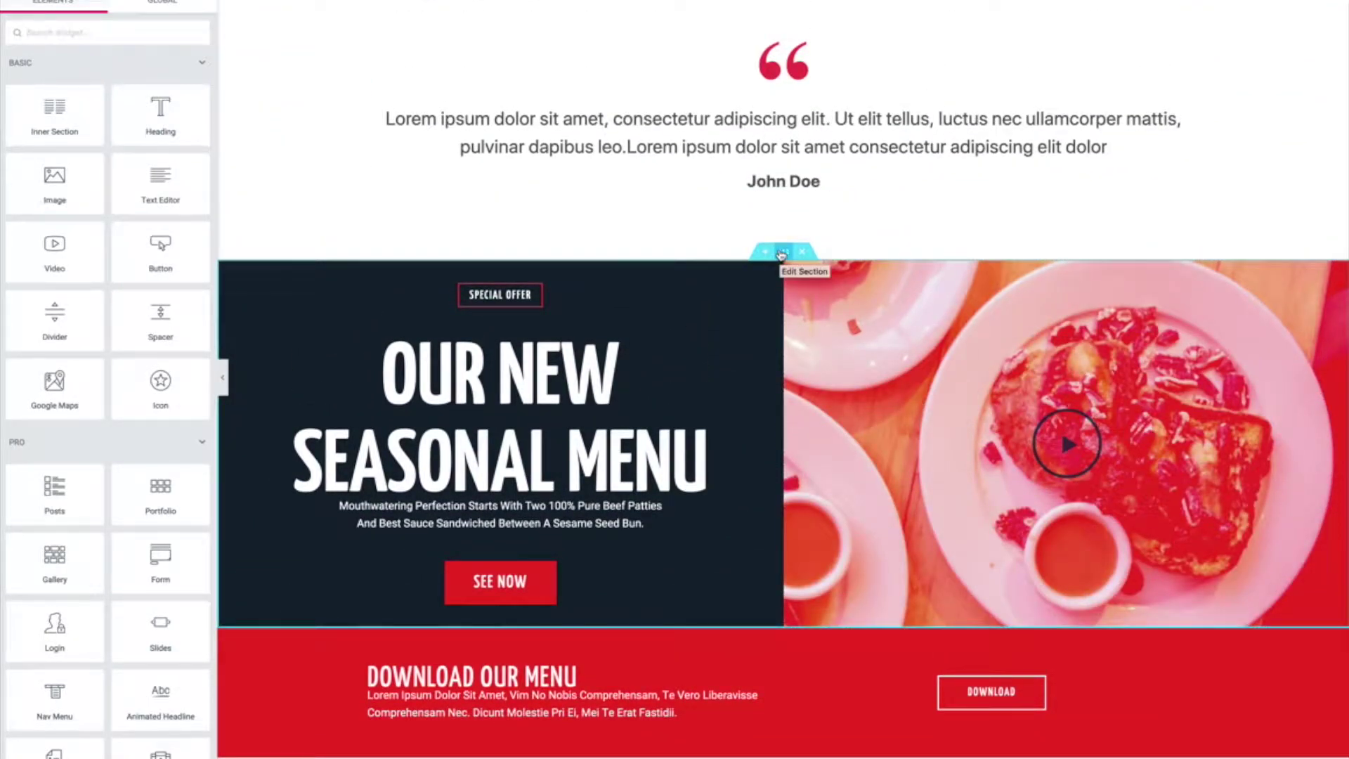
pyautogui.scroll(-5, 781, 254)
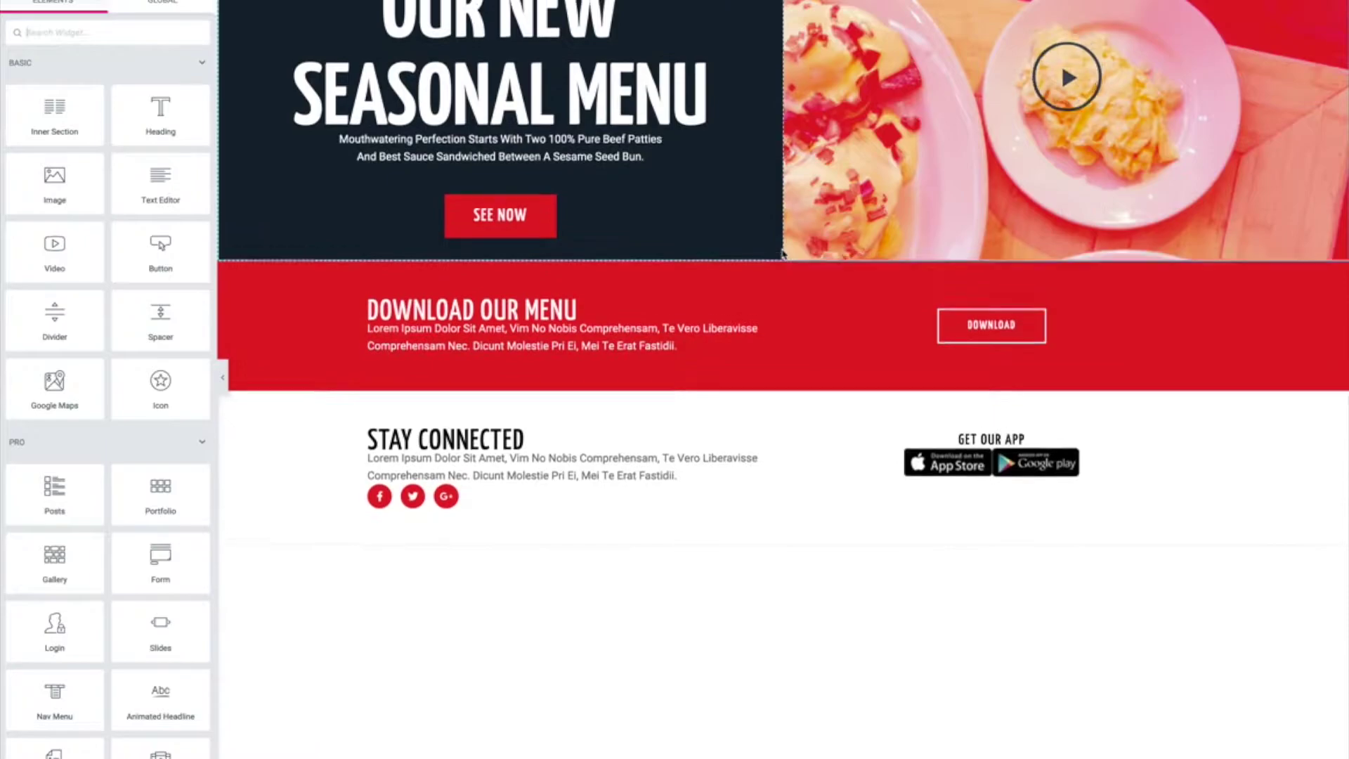
pyautogui.scroll(5, 782, 254)
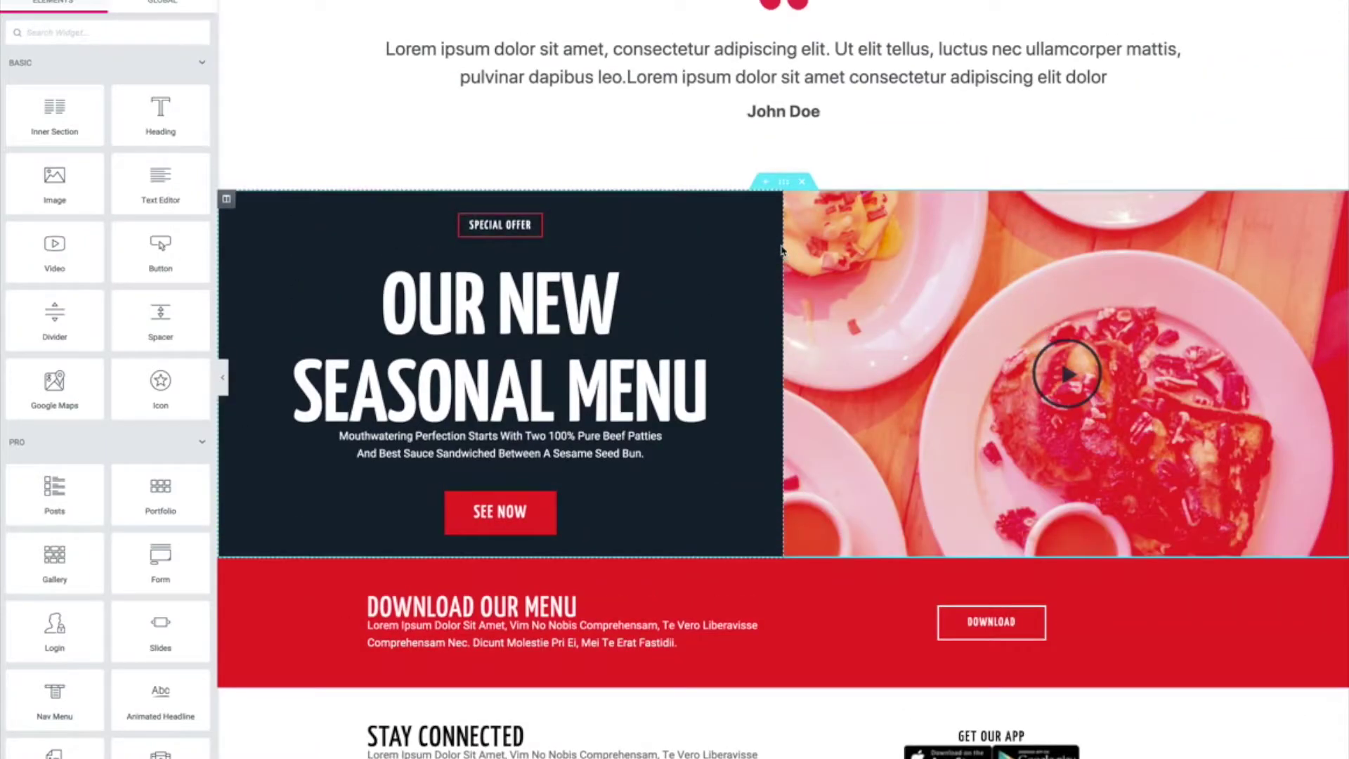
pyautogui.click(785, 182)
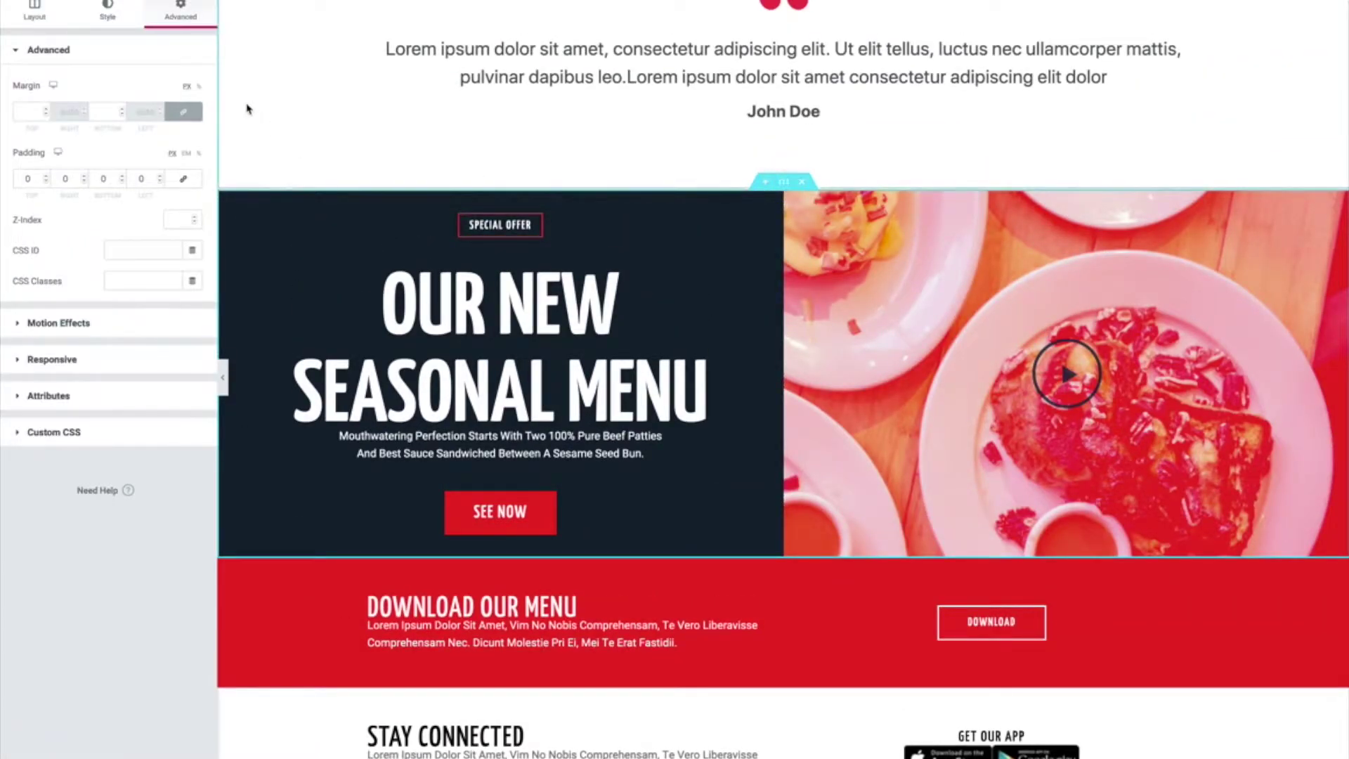
# Give the seasonal menu section the CSS ID 'seasonal', then select the hero's Learn More button
pyautogui.click(168, 251)
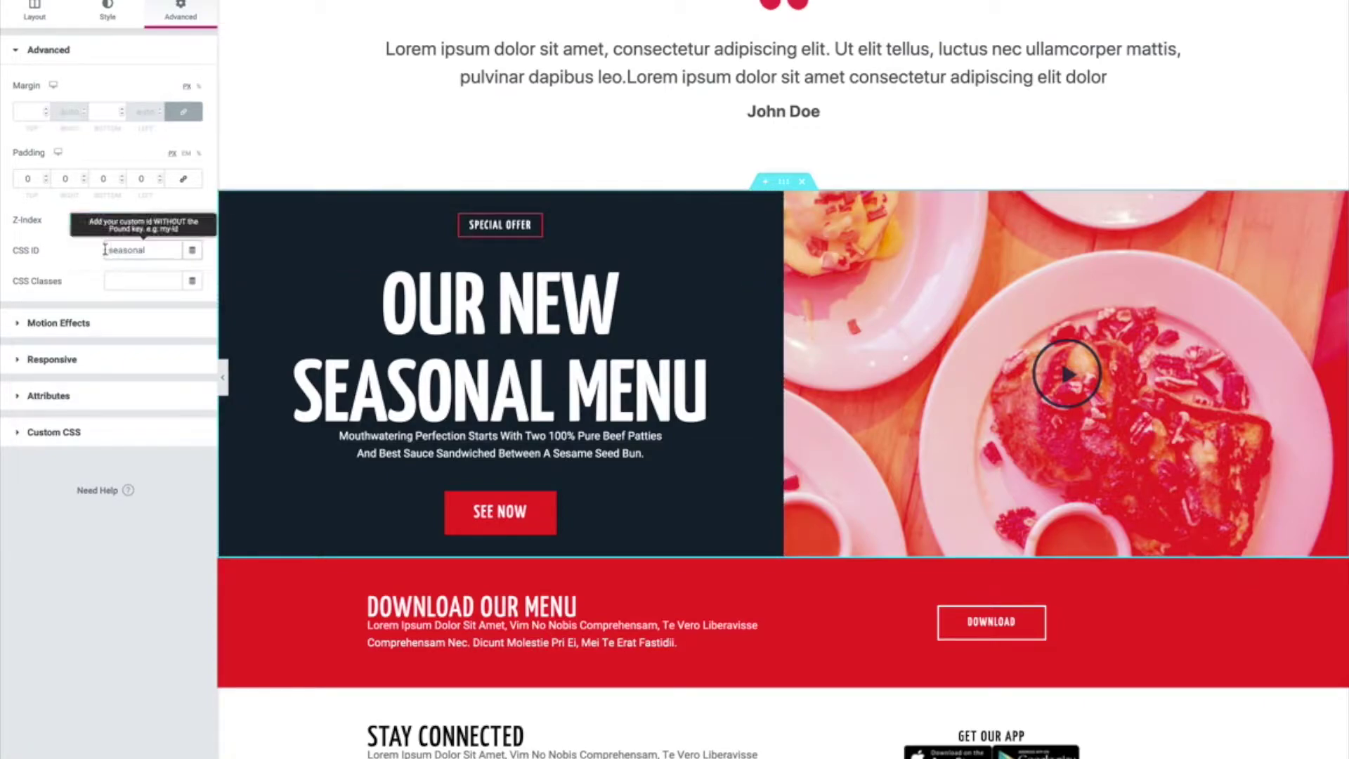
pyautogui.scroll(15, 648, 391)
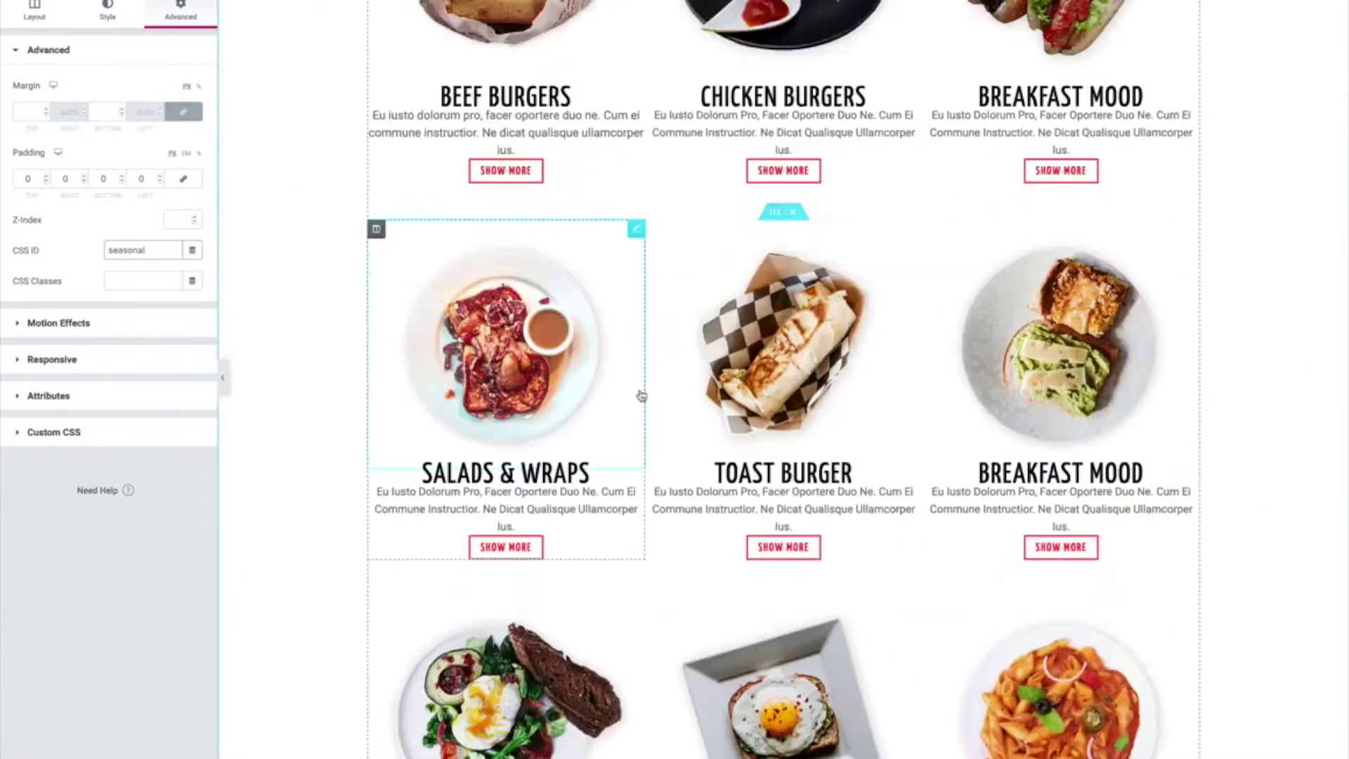
pyautogui.click(542, 448)
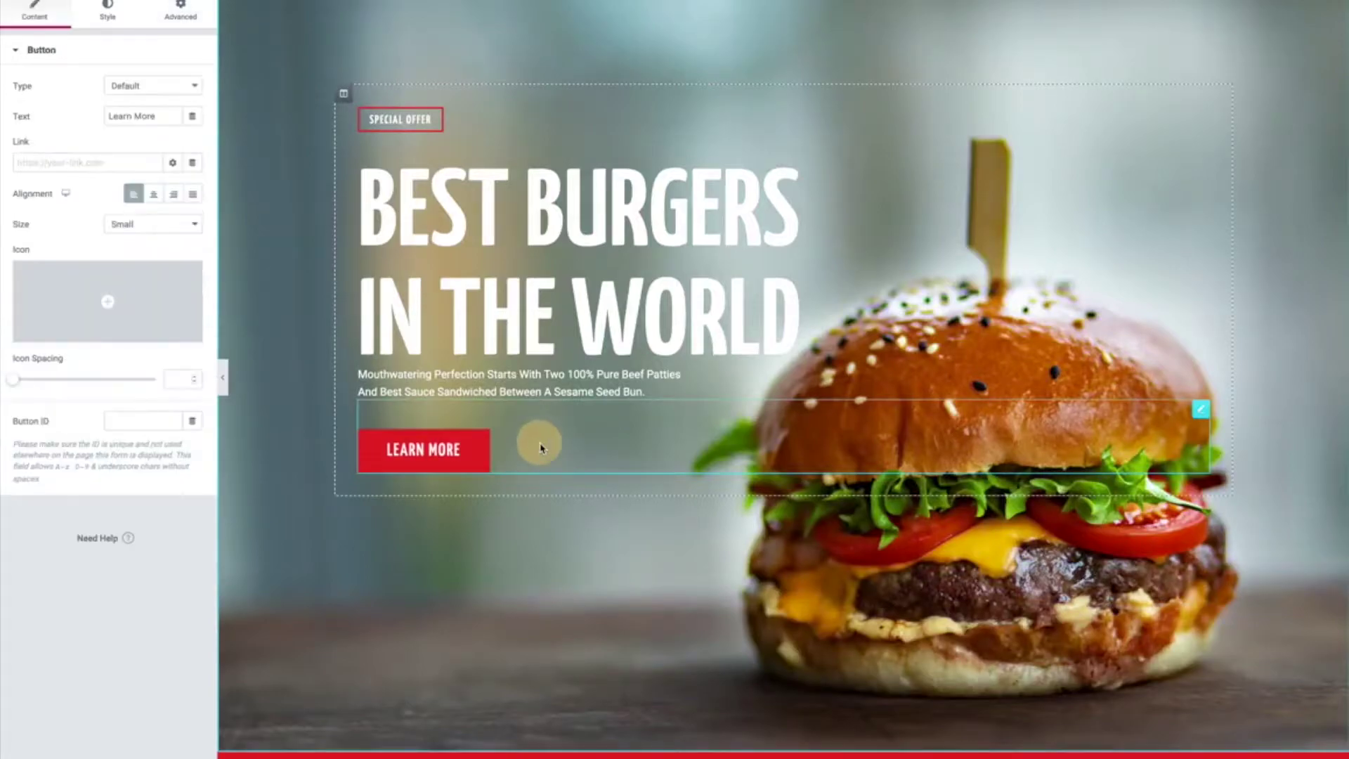
# Link the Learn More button to #seasonal and hide the editor panel to preview
pyautogui.click(82, 162)
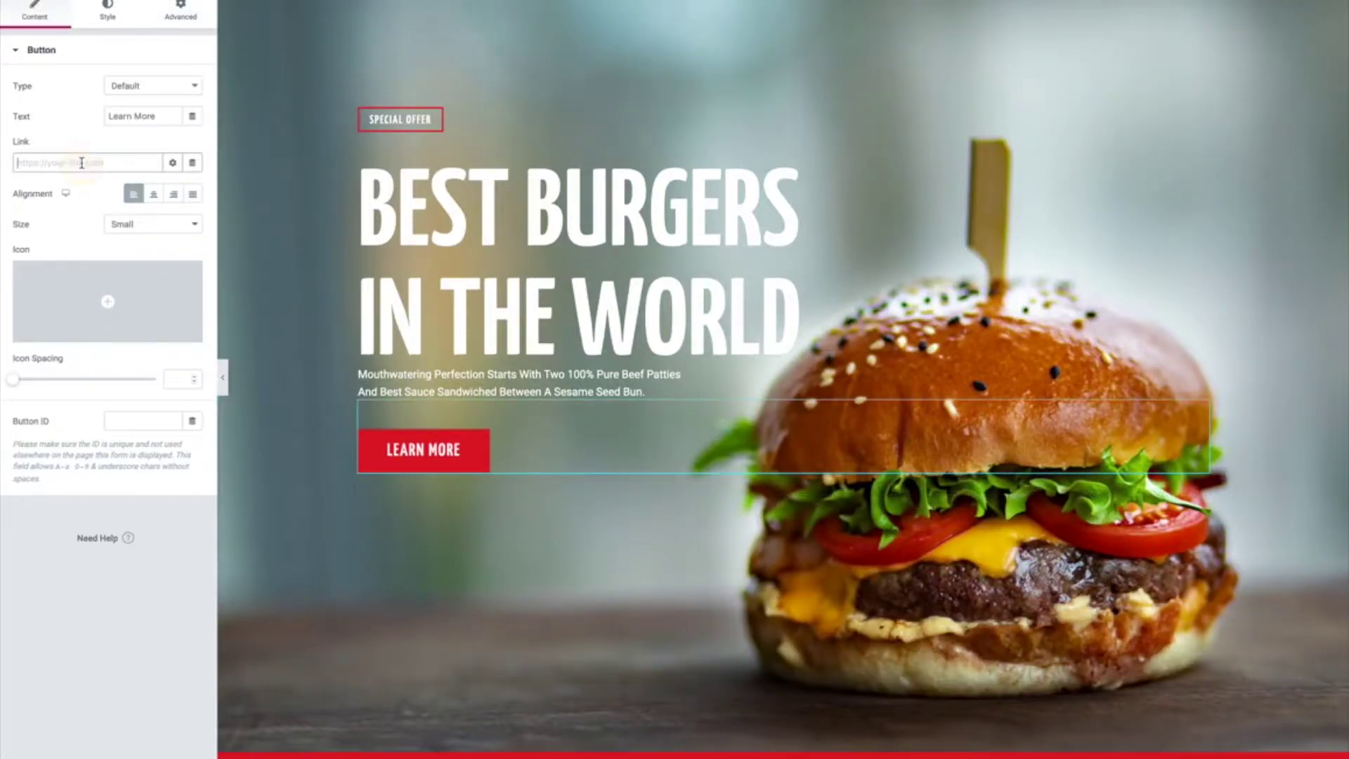
pyautogui.write('#')
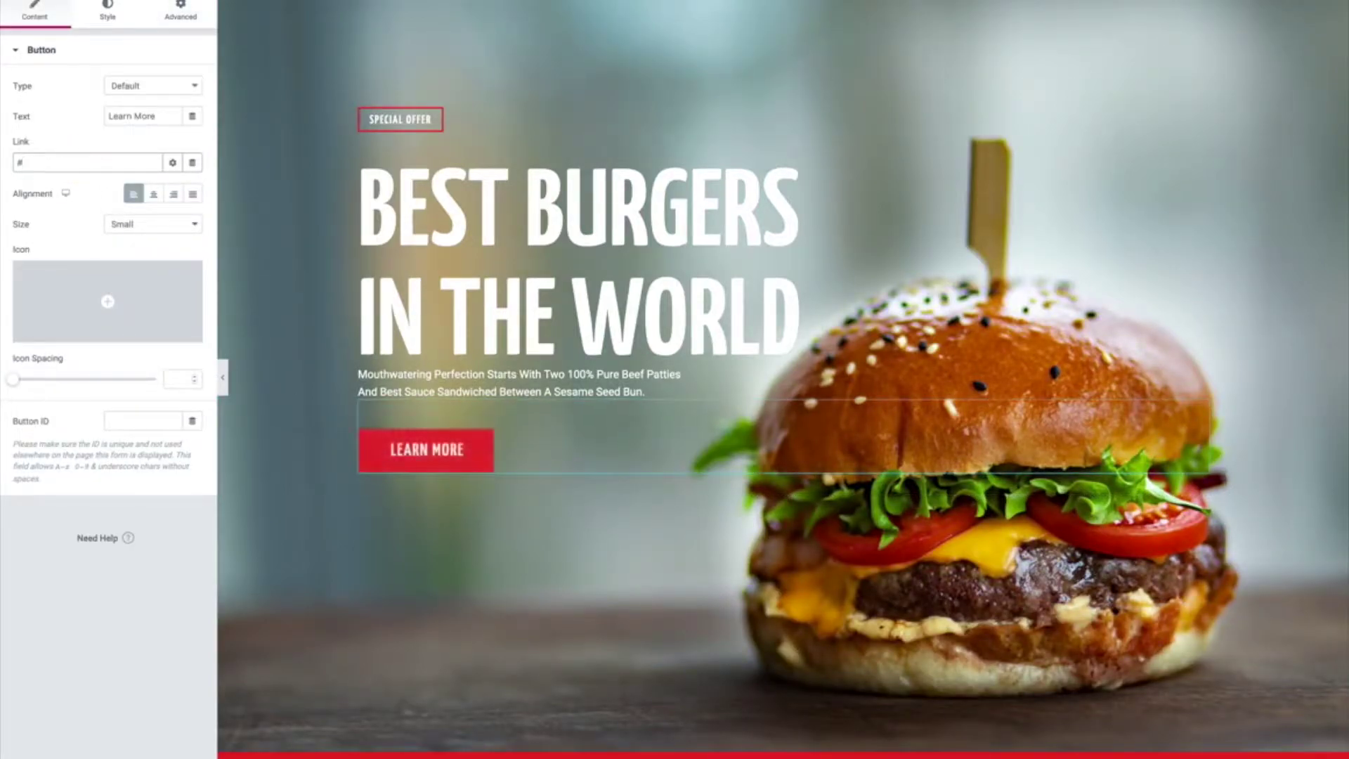
pyautogui.write('seasonal')
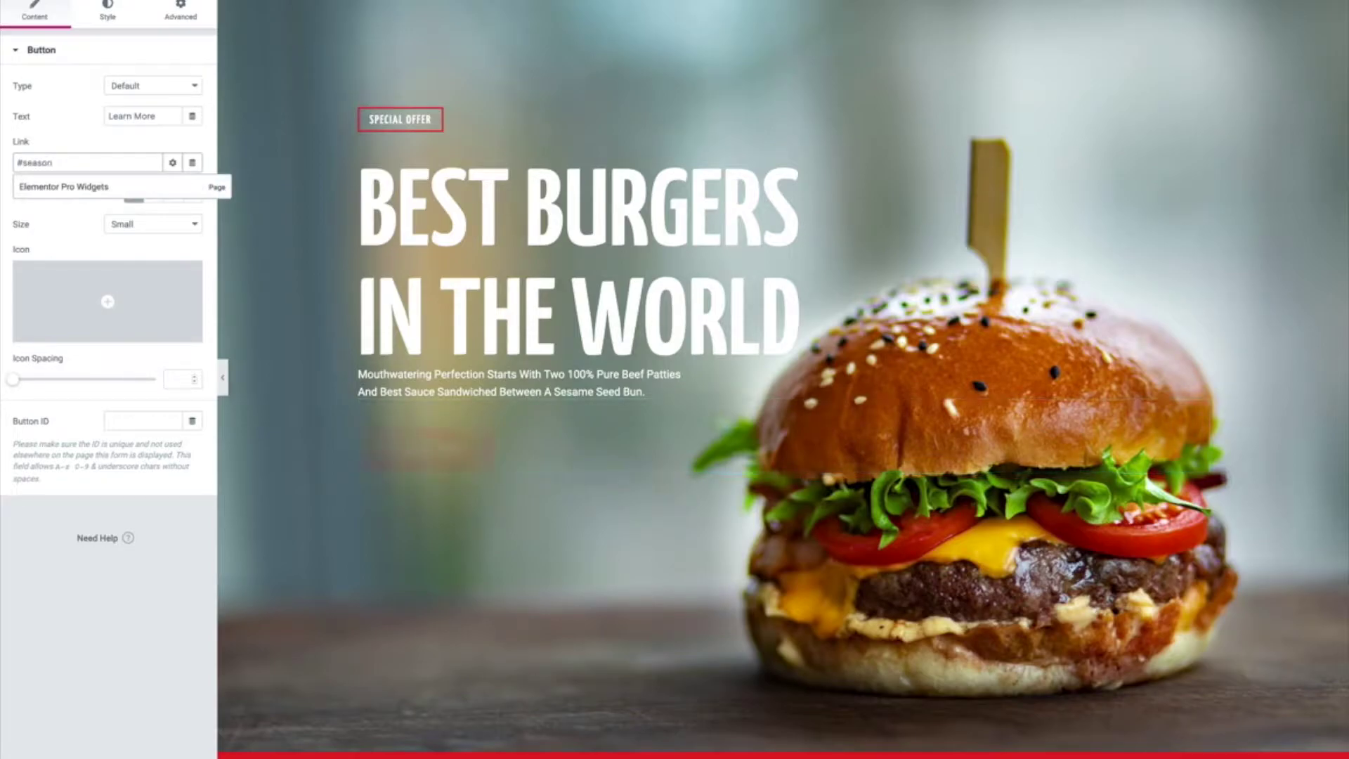
pyautogui.click(265, 249)
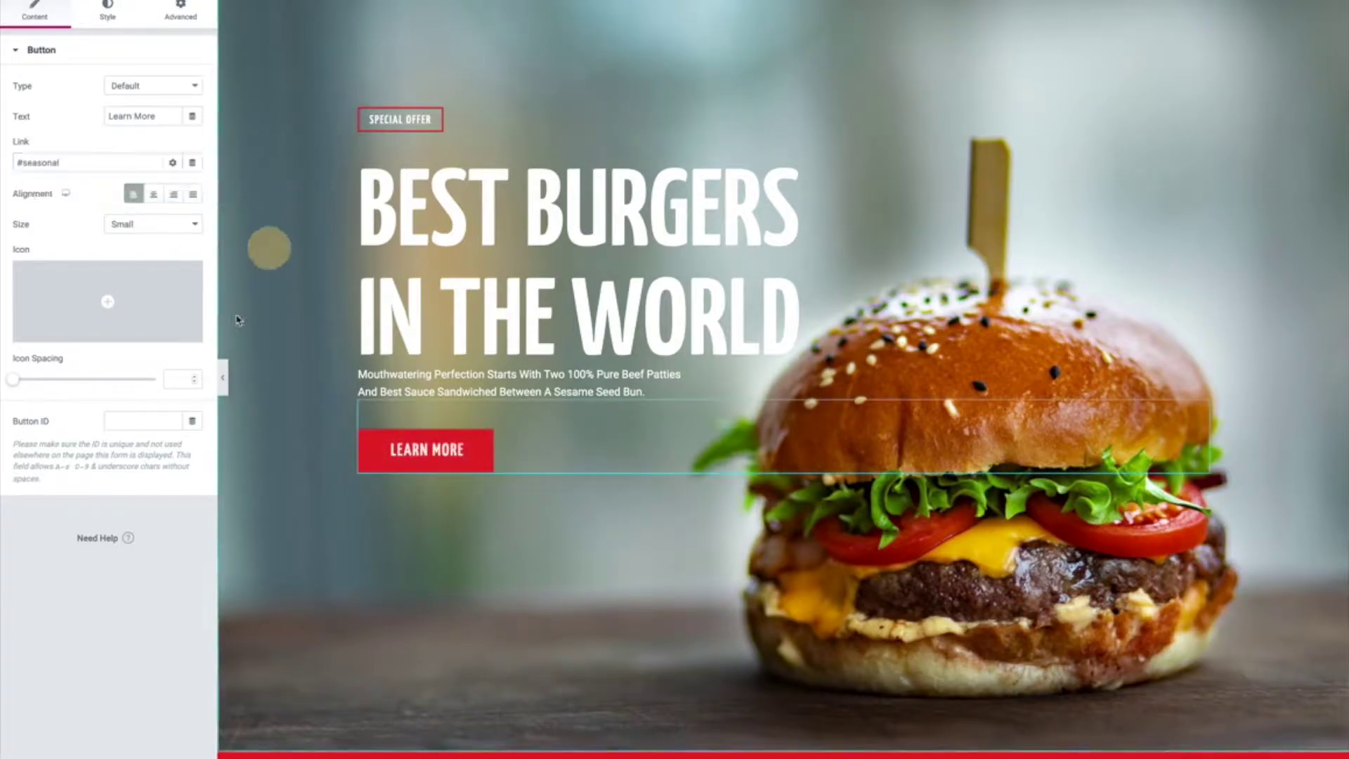
pyautogui.click(222, 383)
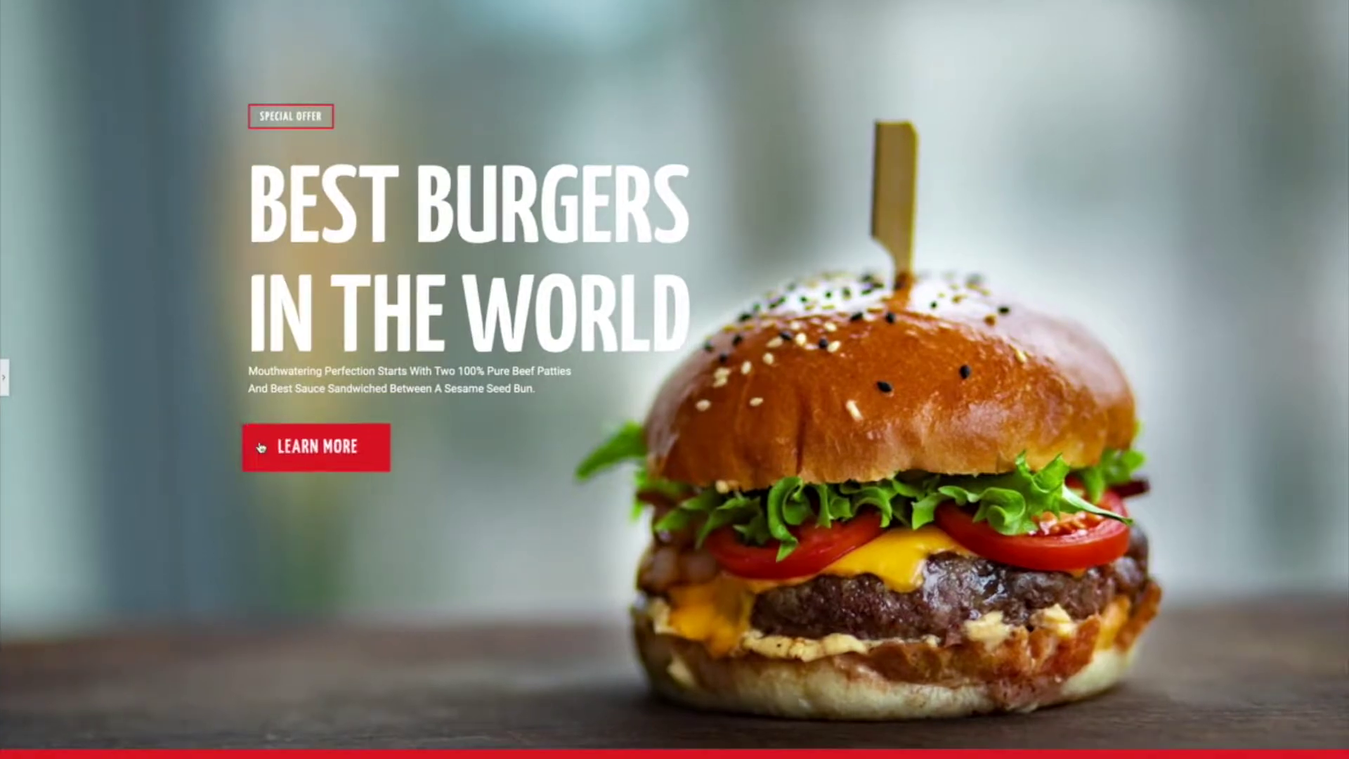
# Confirm Learn More jumps to the Our New Seasonal Menu section, then restore the editor panel
pyautogui.click(257, 446)
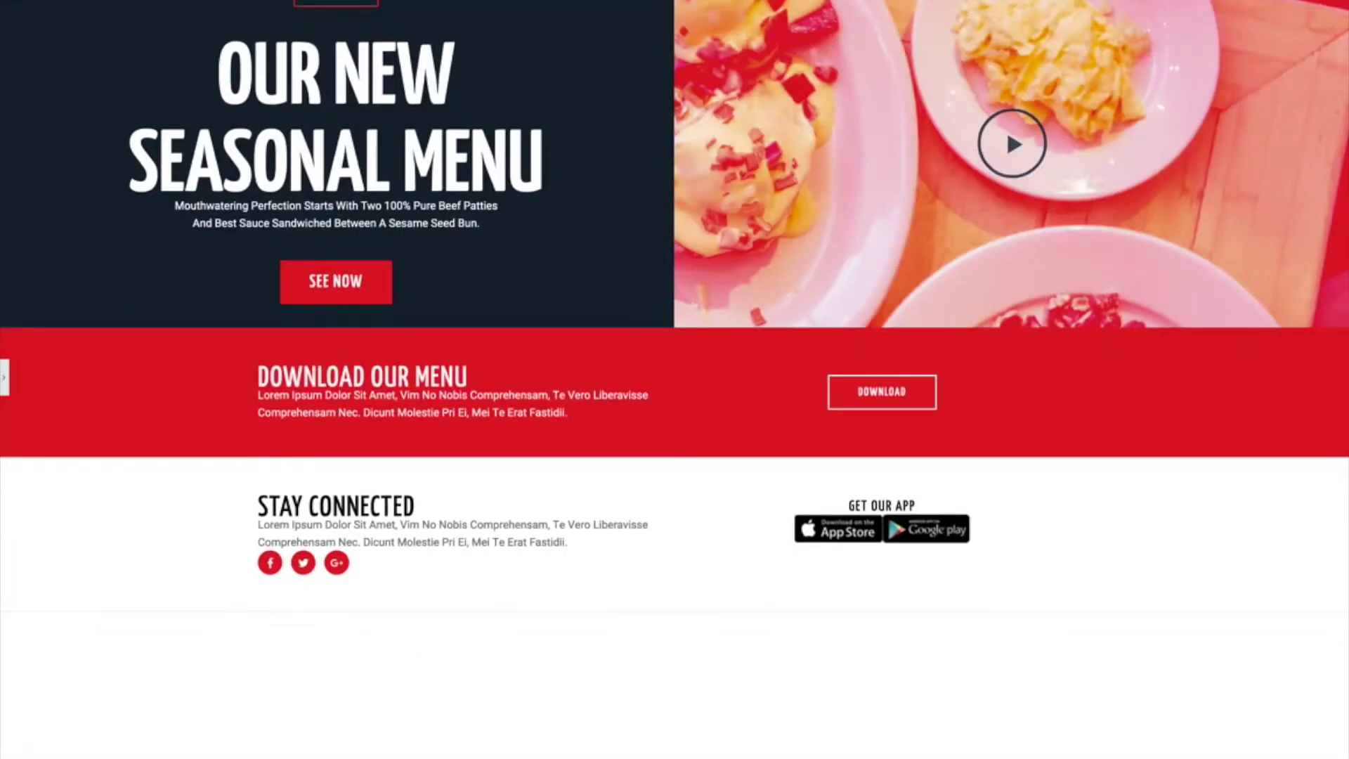
pyautogui.click(3, 389)
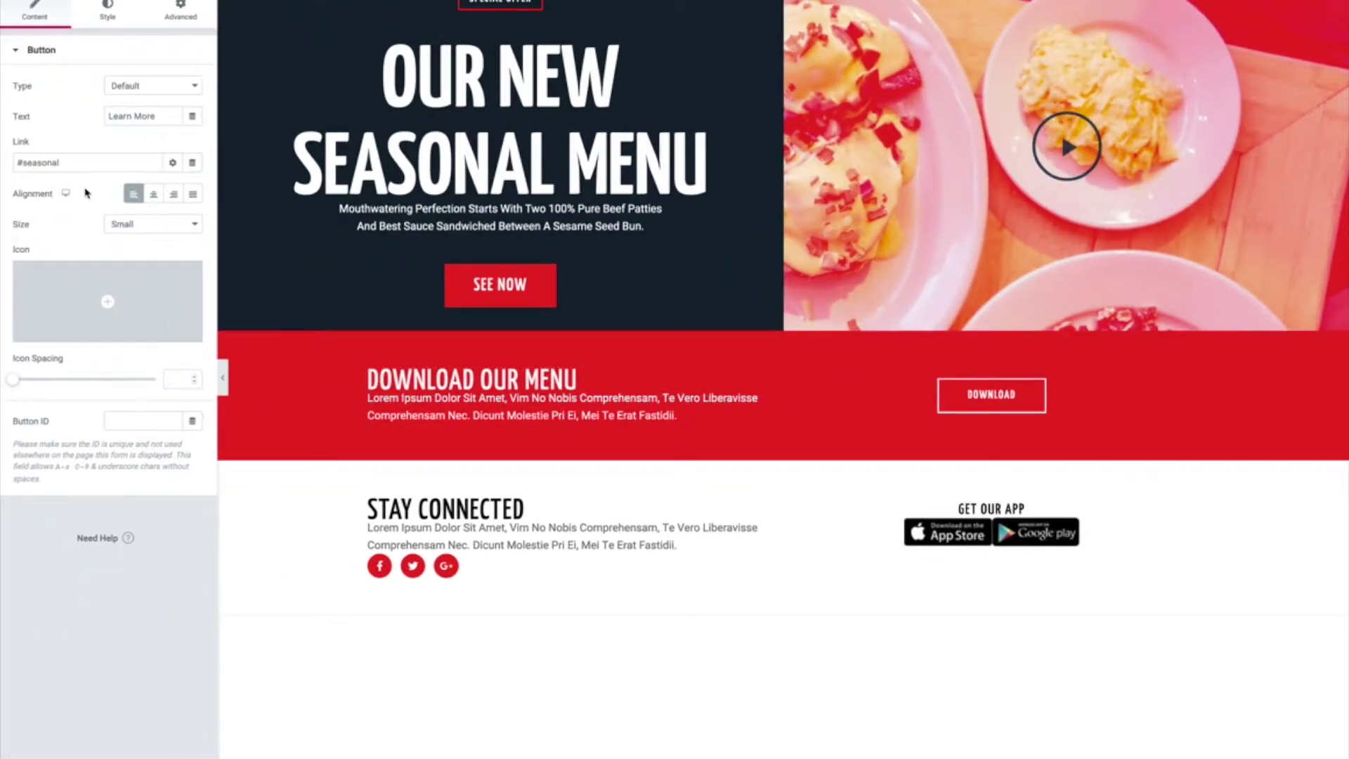
# Insert a /page-name path before #seasonal at the start of the button link
pyautogui.click(19, 162)
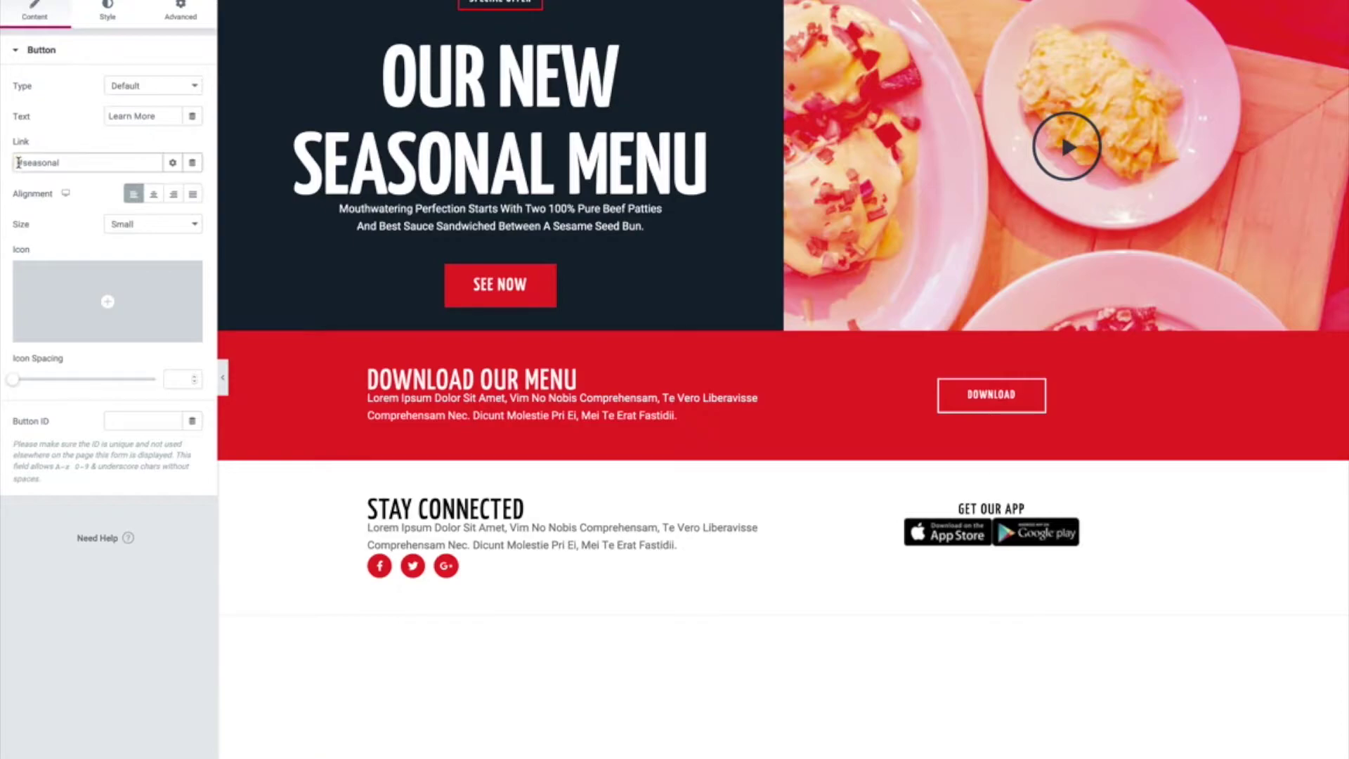
pyautogui.moveTo(19, 163); pyautogui.dragTo(22, 162)
pyautogui.write('#')
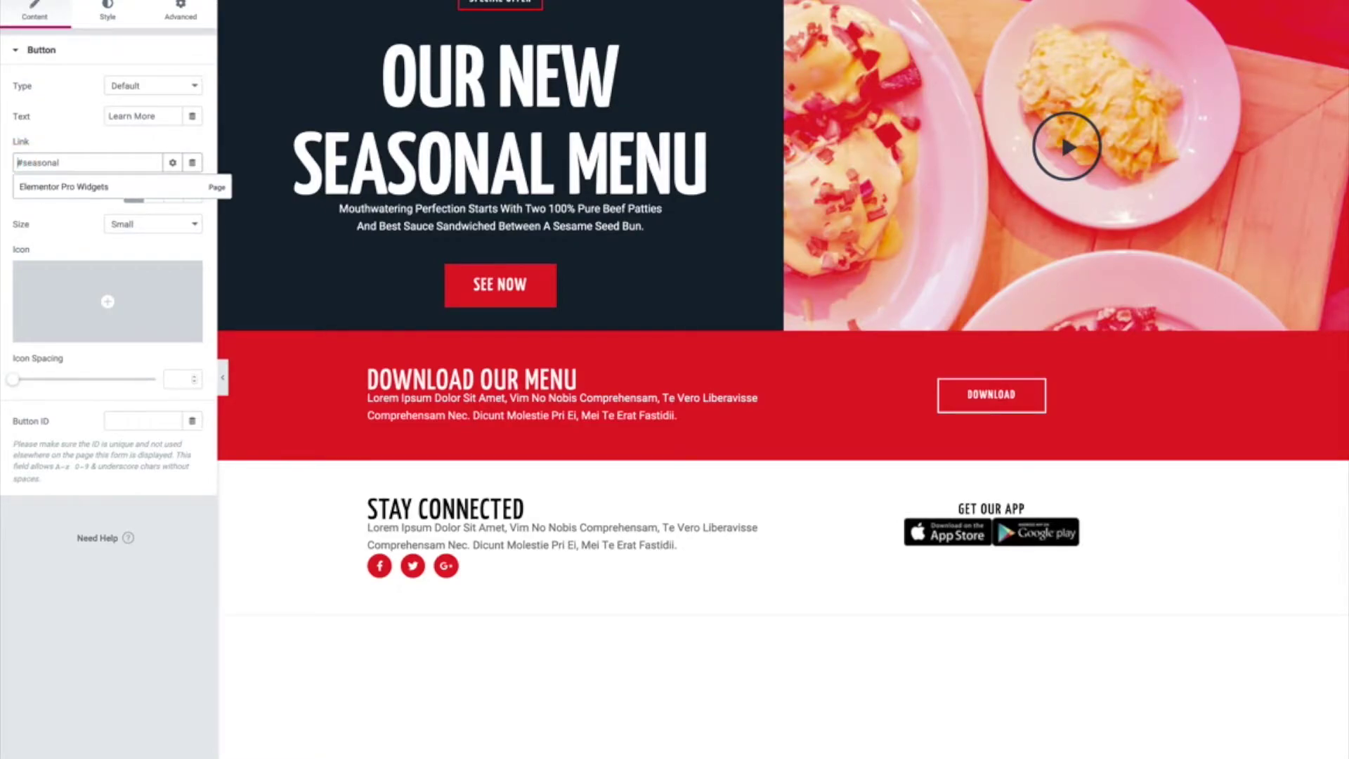
pyautogui.write('/')
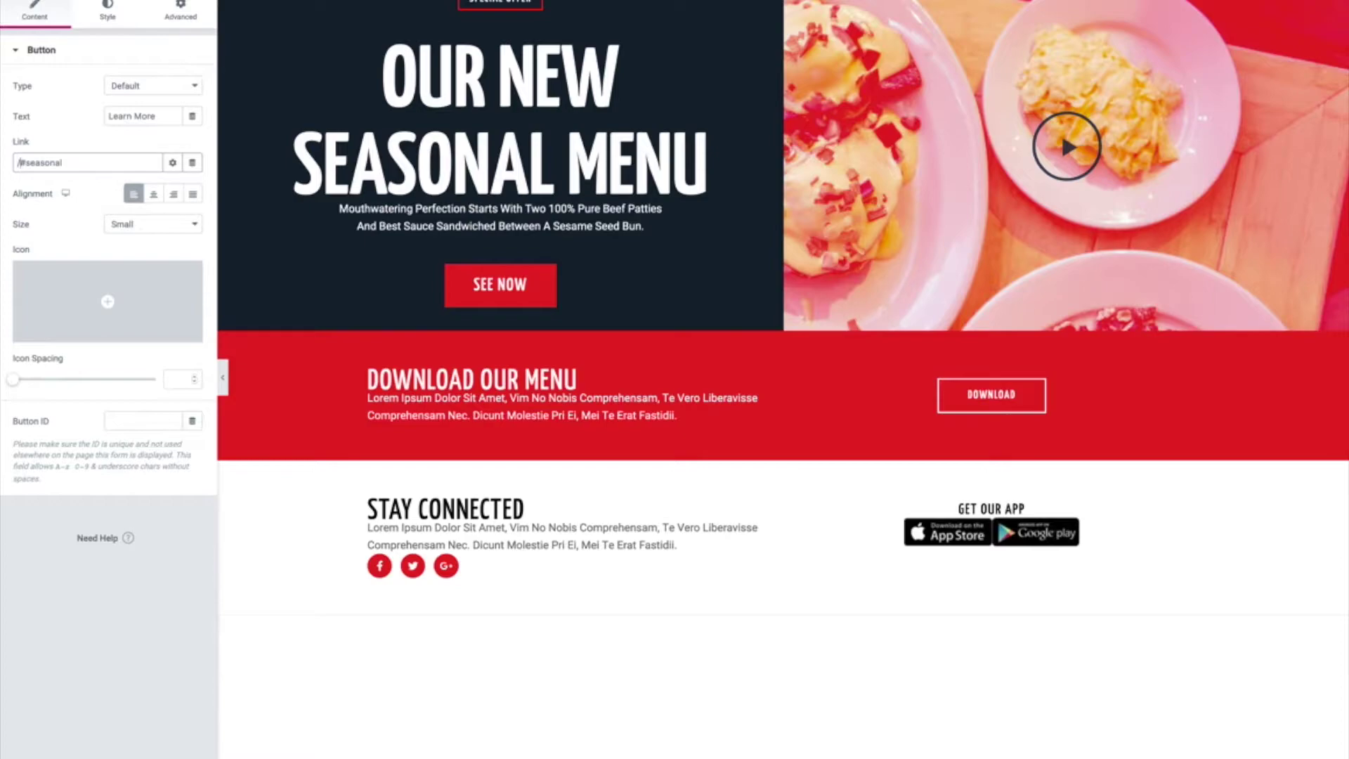
pyautogui.write('page-name')
pyautogui.write('/')
pyautogui.press('BackSpace')
pyautogui.moveTo(67, 161); pyautogui.dragTo(15, 160)
pyautogui.click(15, 162)
# Add mysite.com, then delete the domain and page path so the link is just #seasonal
pyautogui.click(16, 160)
pyautogui.write('mysite.com')
pyautogui.press('BackSpace')
pyautogui.press('BackSpace')
pyautogui.press('BackSpace')
pyautogui.press('BackSpace')
pyautogui.press('BackSpace')
pyautogui.press('BackSpace')
pyautogui.press('BackSpace')
pyautogui.press('BackSpace')
pyautogui.press('BackSpace')
pyautogui.press('BackSpace')
pyautogui.moveTo(66, 162); pyautogui.dragTo(15, 163)
pyautogui.press('BackSpace')
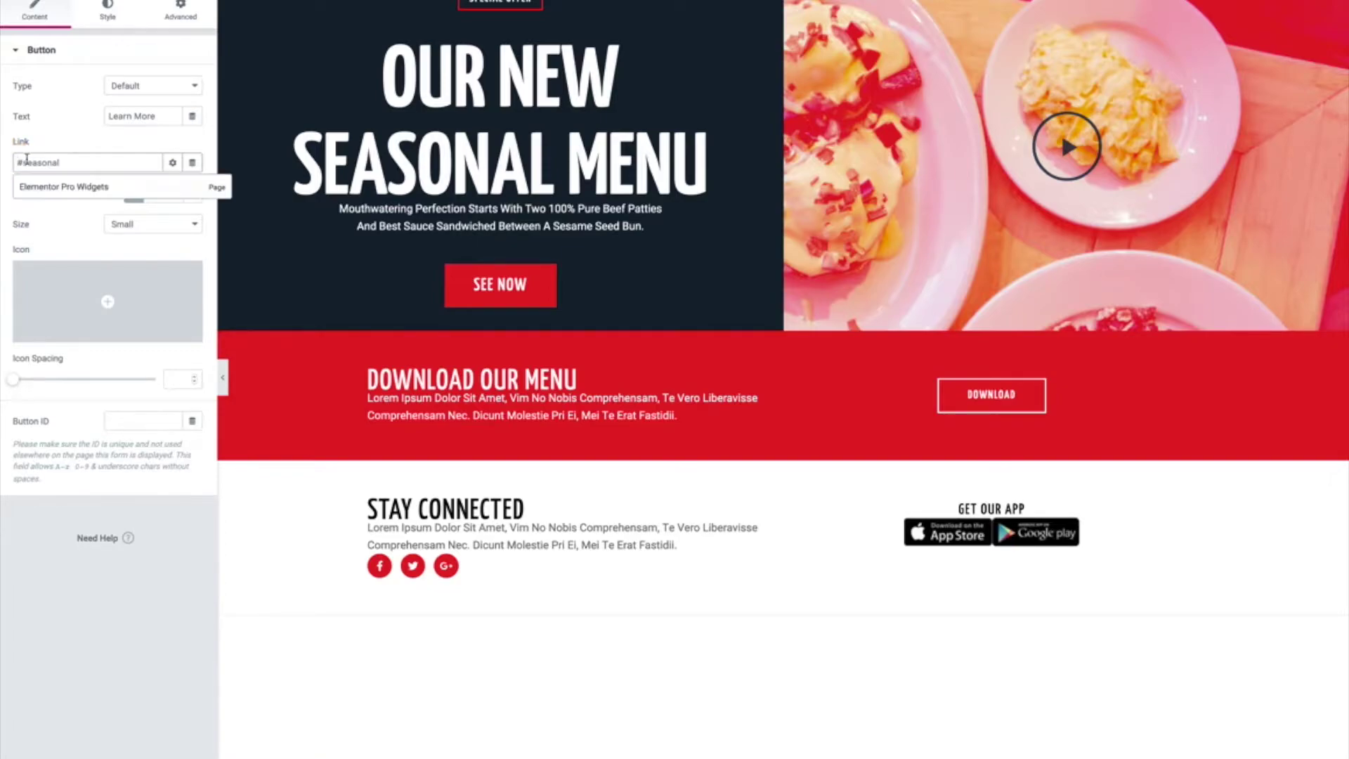
pyautogui.scroll(5, 784, 283)
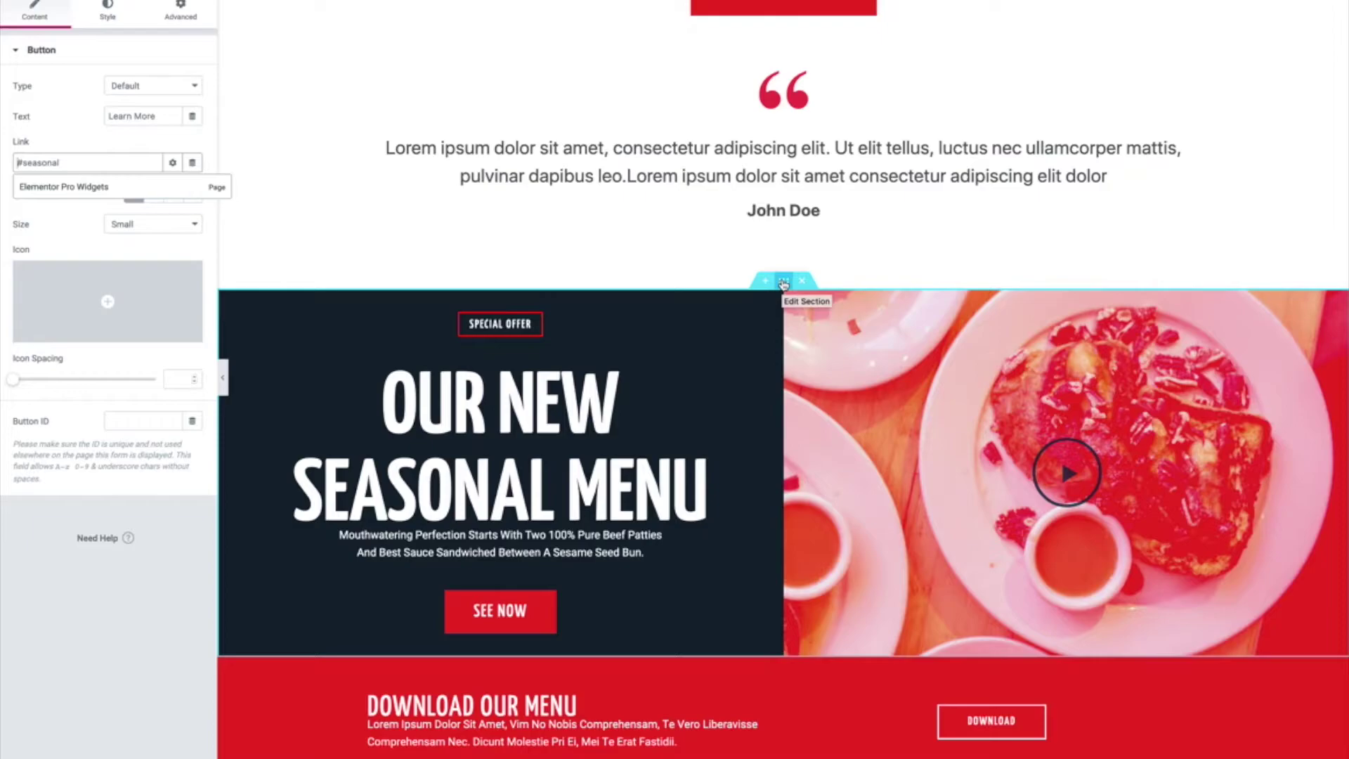
# Delete the 'seasonal' CSS ID from the Our New Seasonal Menu section and show the widgets list
pyautogui.click(782, 282)
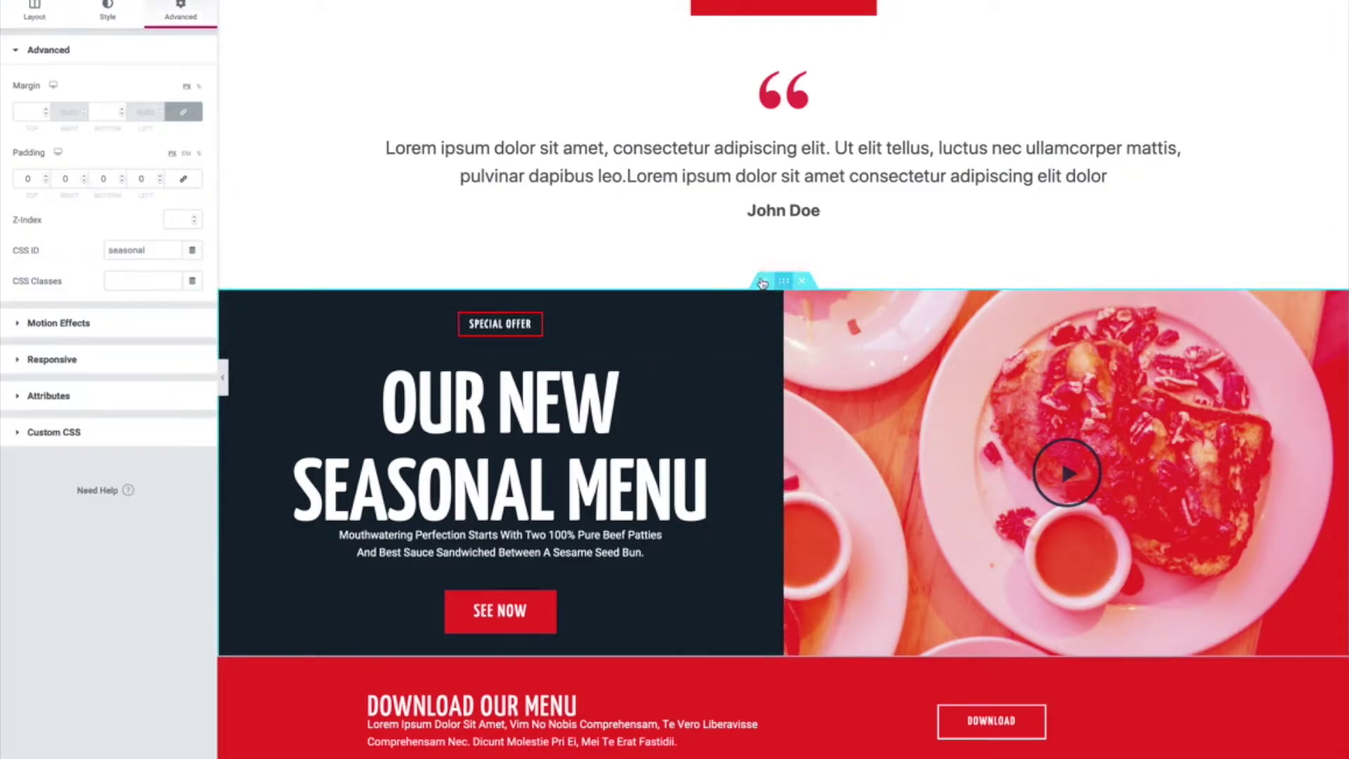
pyautogui.moveTo(144, 250); pyautogui.dragTo(86, 245)
pyautogui.press('BackSpace')
pyautogui.click(160, 7)
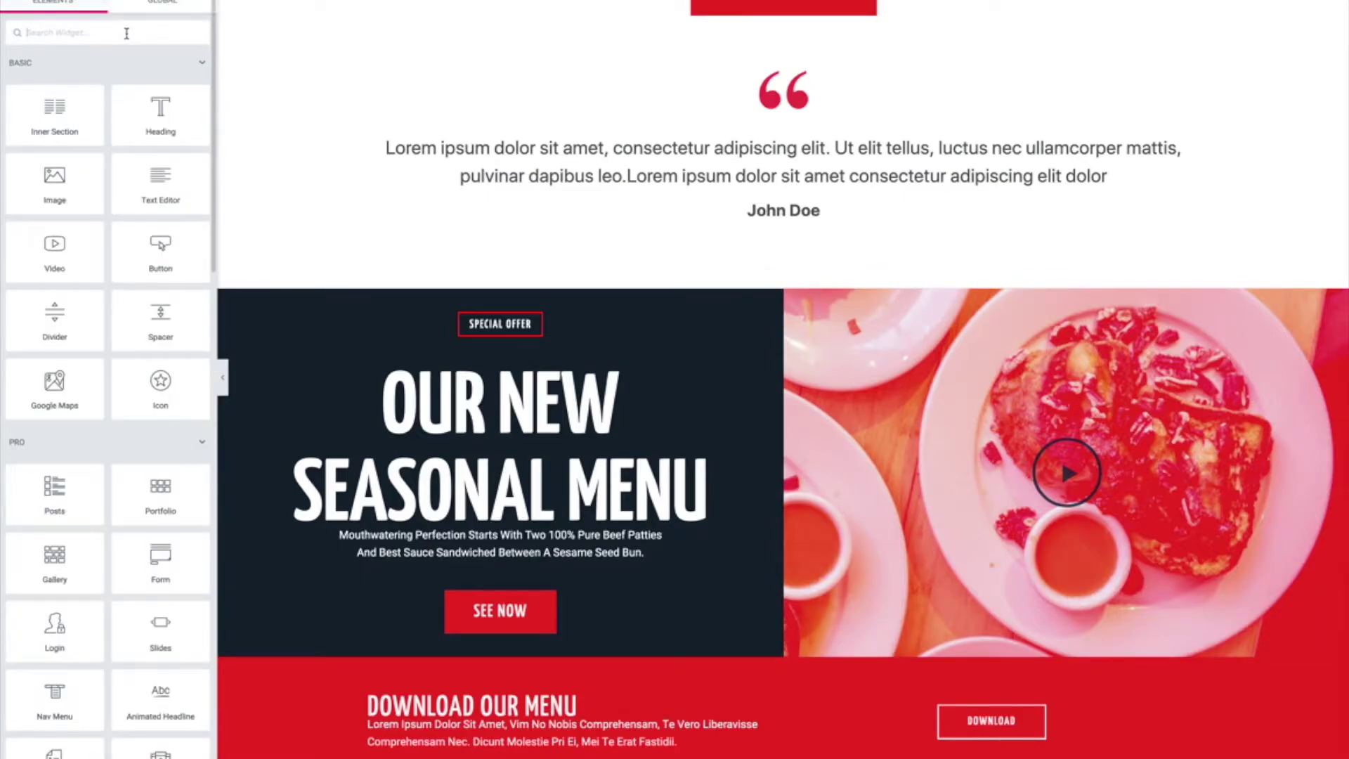
# Search 'anch', drop a Menu Anchor atop the seasonal section with ID 'seasonal', and preview full width
pyautogui.write('anchor')
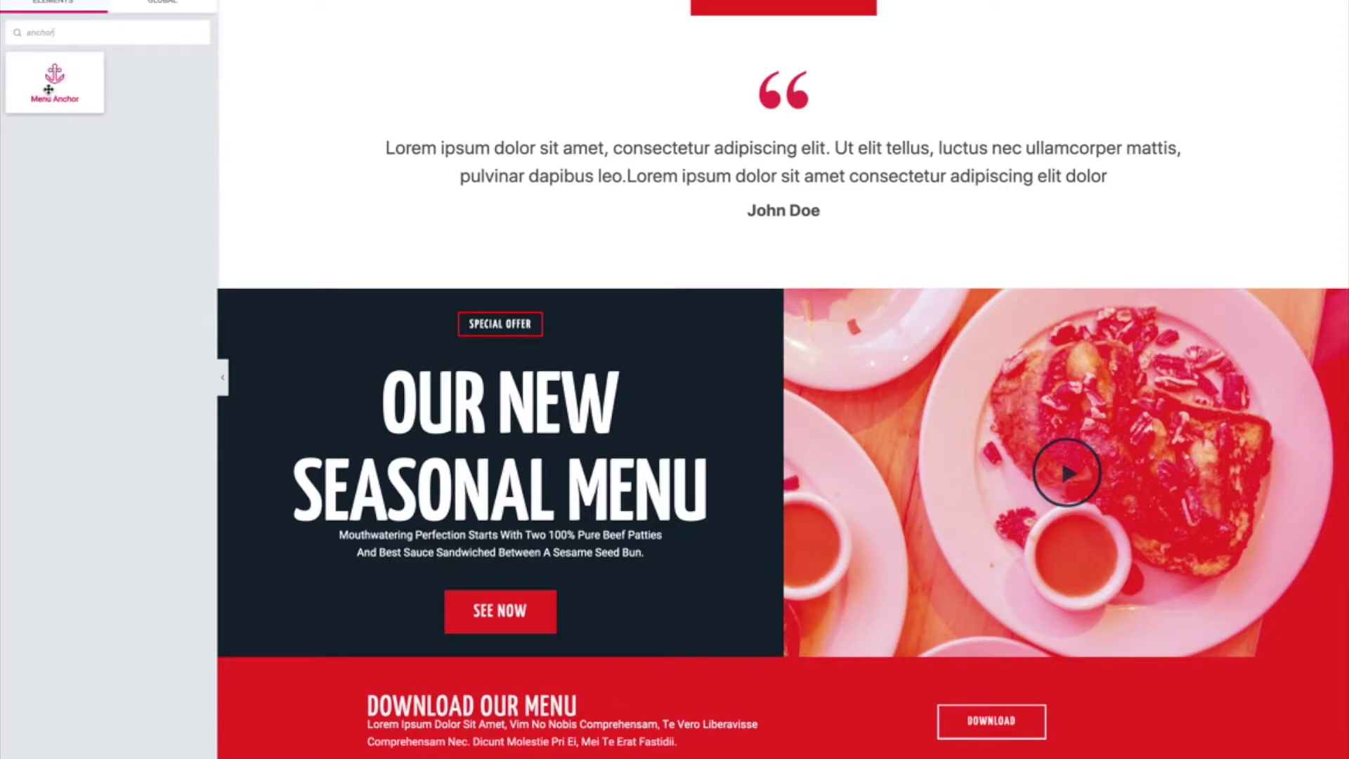
pyautogui.moveTo(51, 85); pyautogui.dragTo(481, 313)
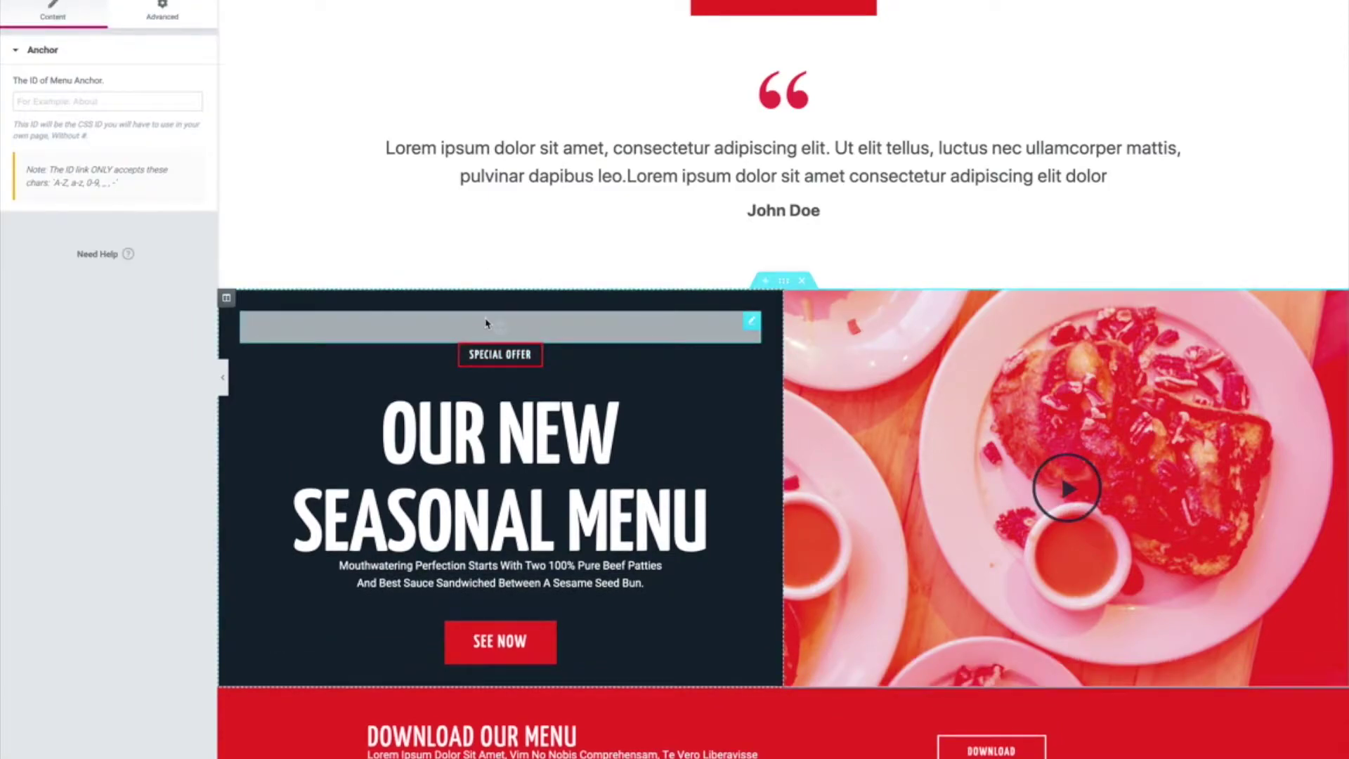
pyautogui.click(77, 102)
pyautogui.write('seasona')
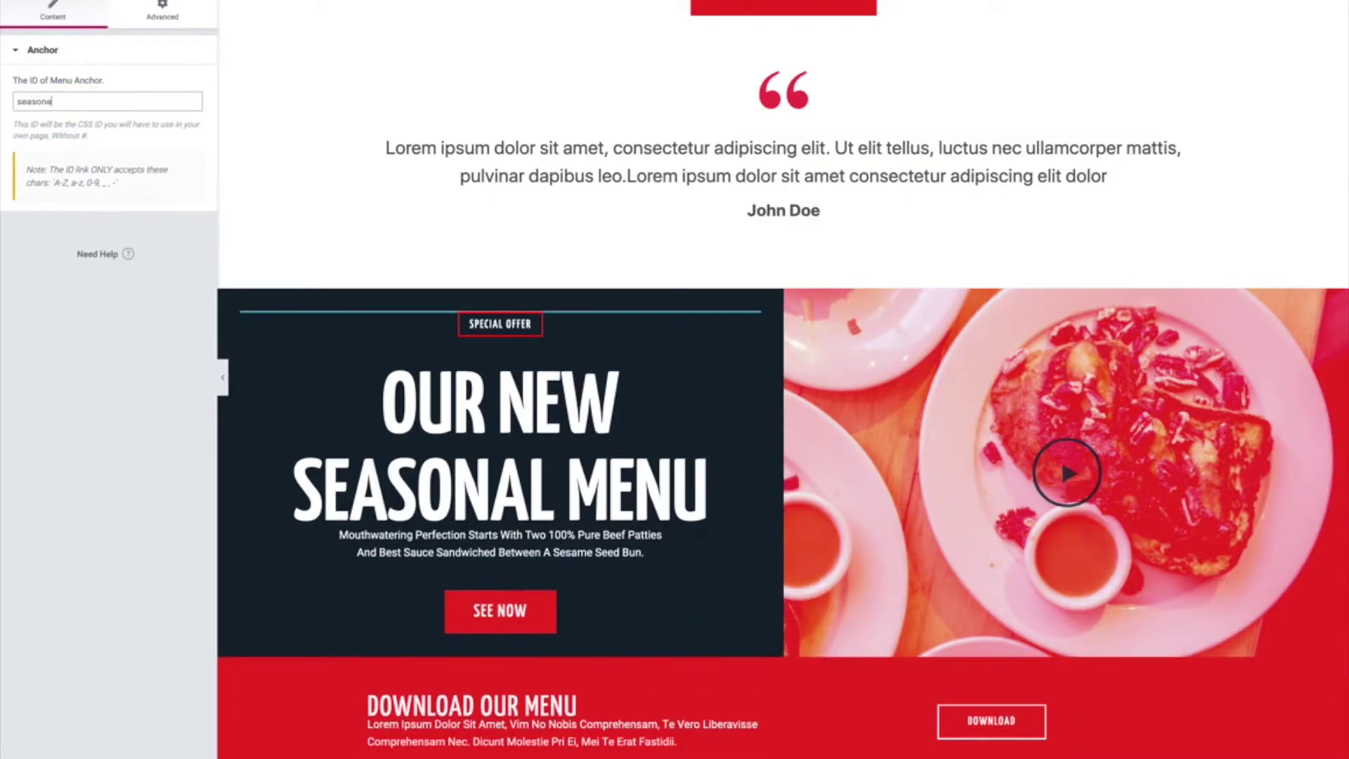
pyautogui.write('l')
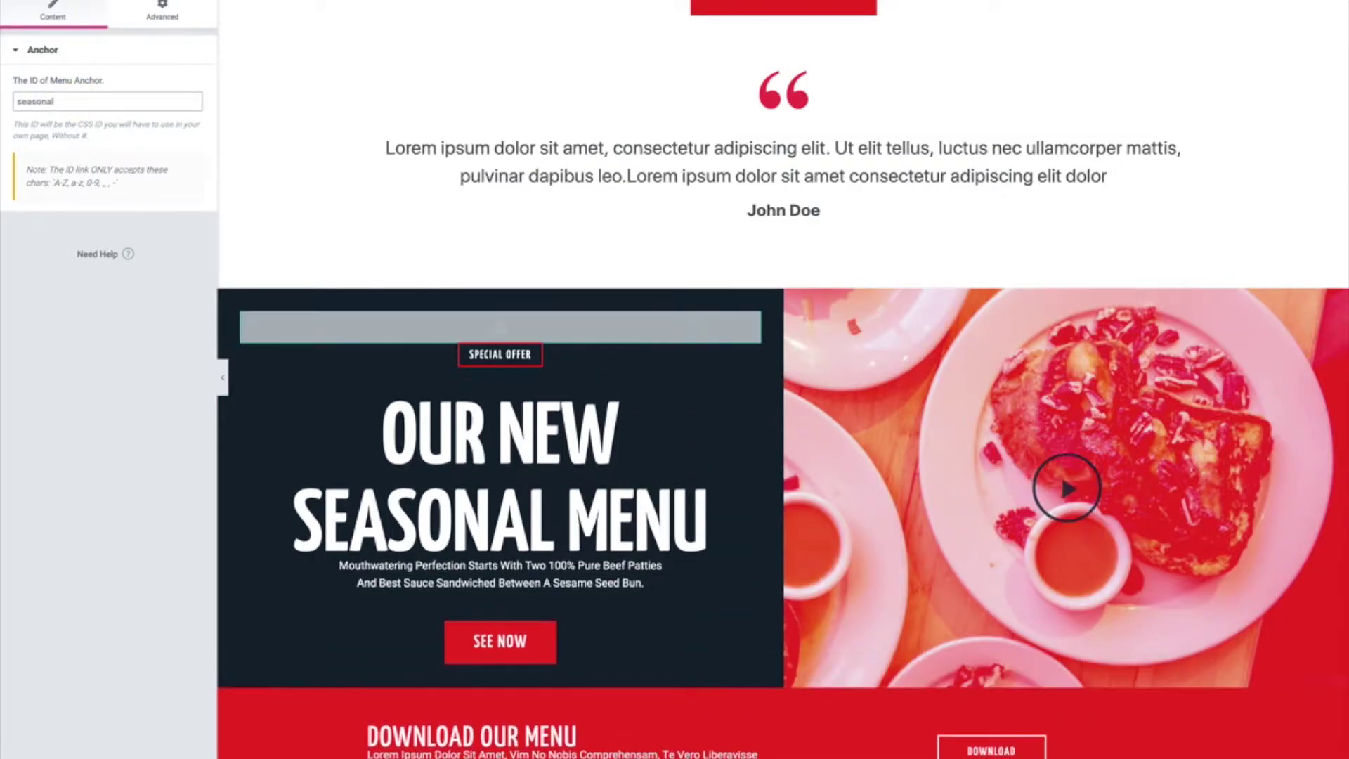
pyautogui.click(219, 379)
pyautogui.scroll(20, 241, 391)
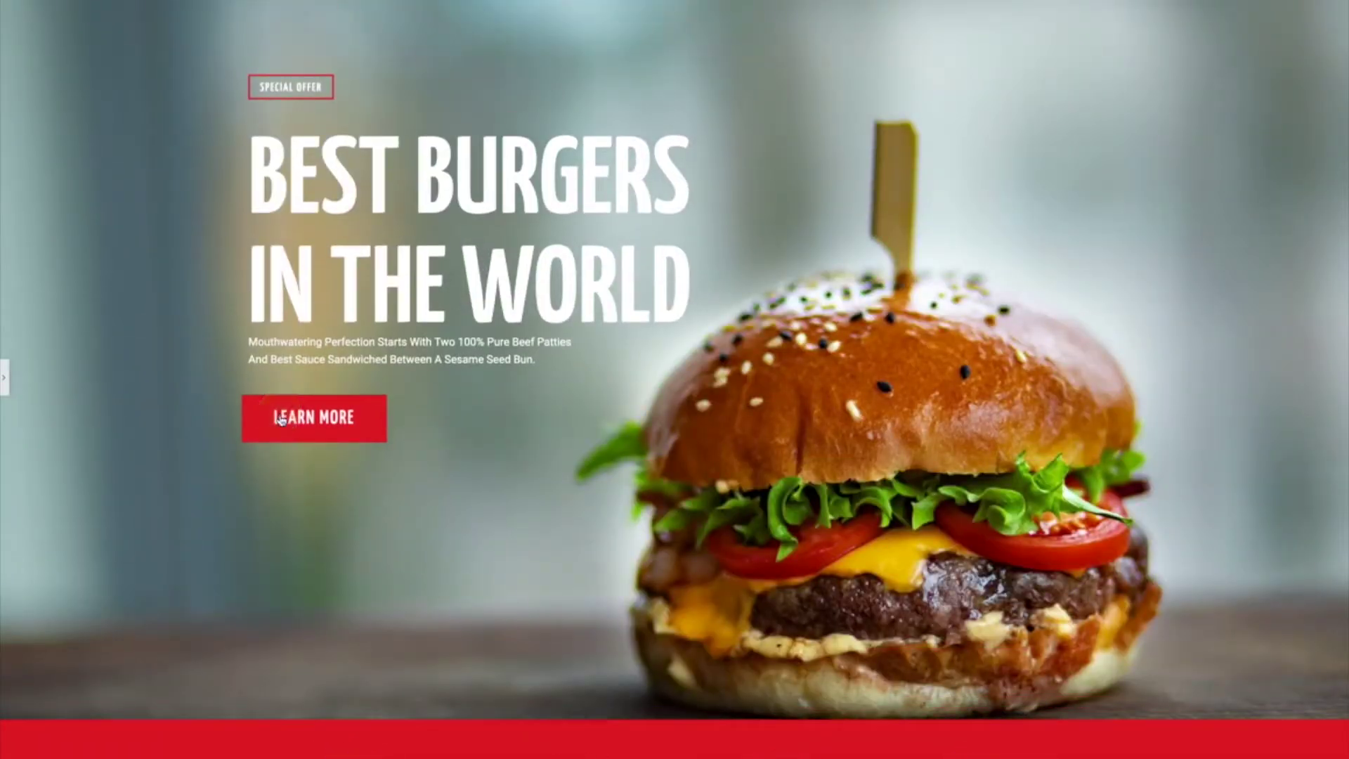
pyautogui.click(4, 377)
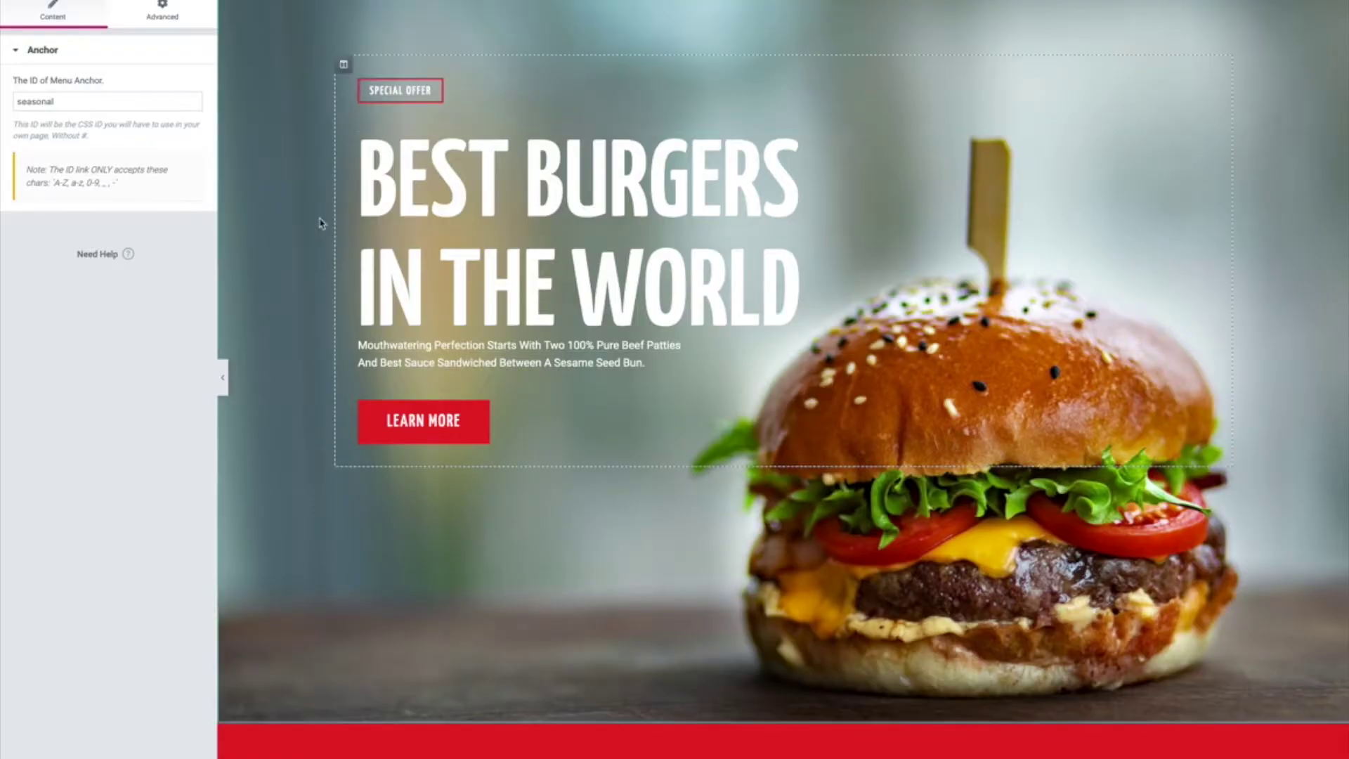
pyautogui.scroll(-10, 333, 216)
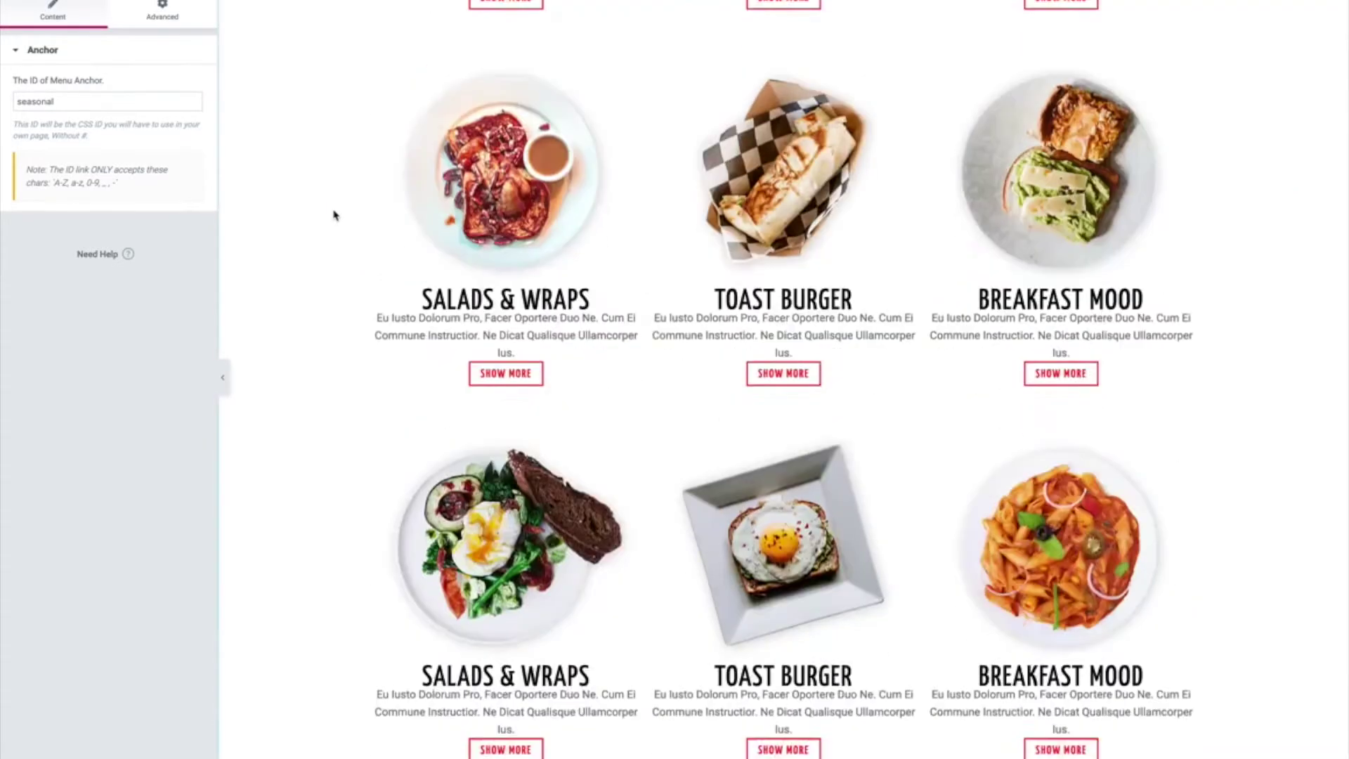
# Move the Menu Anchor up to sit just below the John Doe testimonial
pyautogui.scroll(-15, 333, 216)
pyautogui.scroll(8, 333, 215)
pyautogui.scroll(-2, 335, 220)
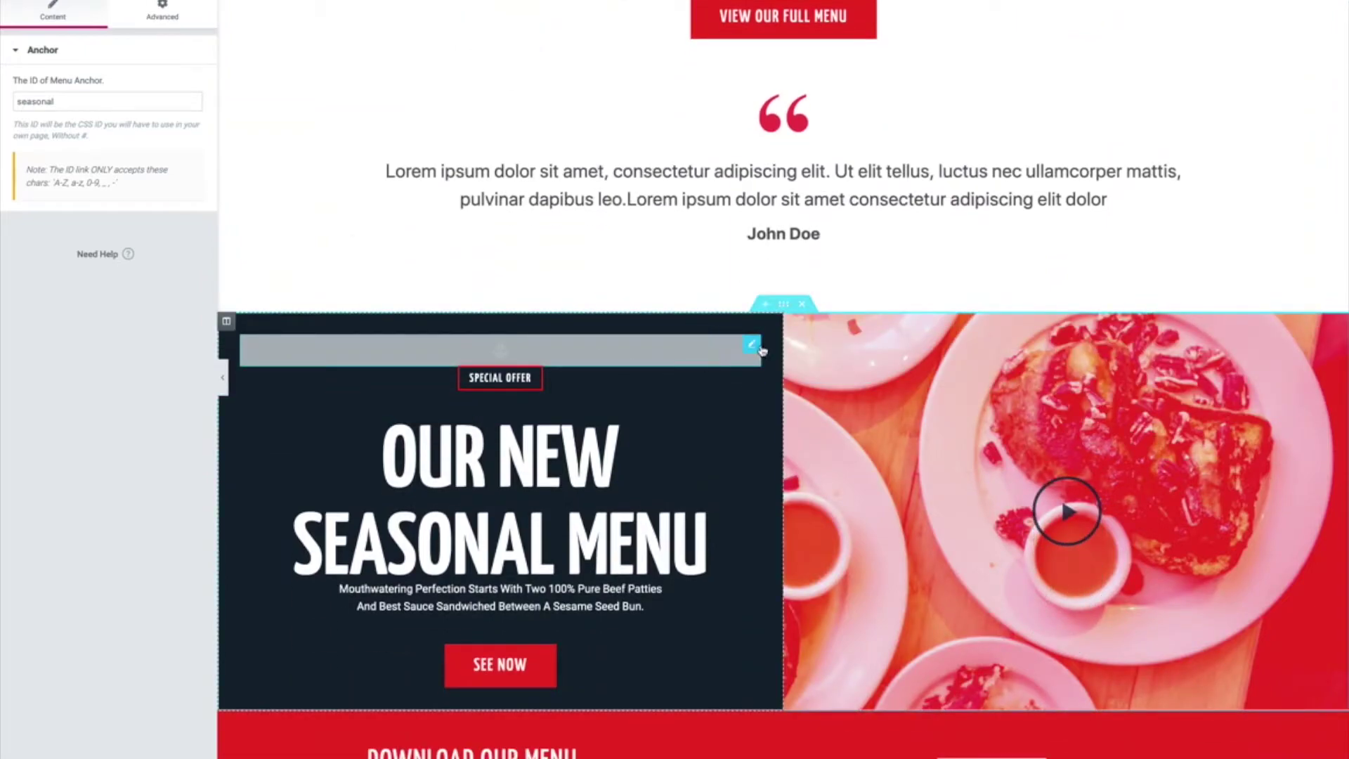
pyautogui.moveTo(751, 349); pyautogui.dragTo(776, 247)
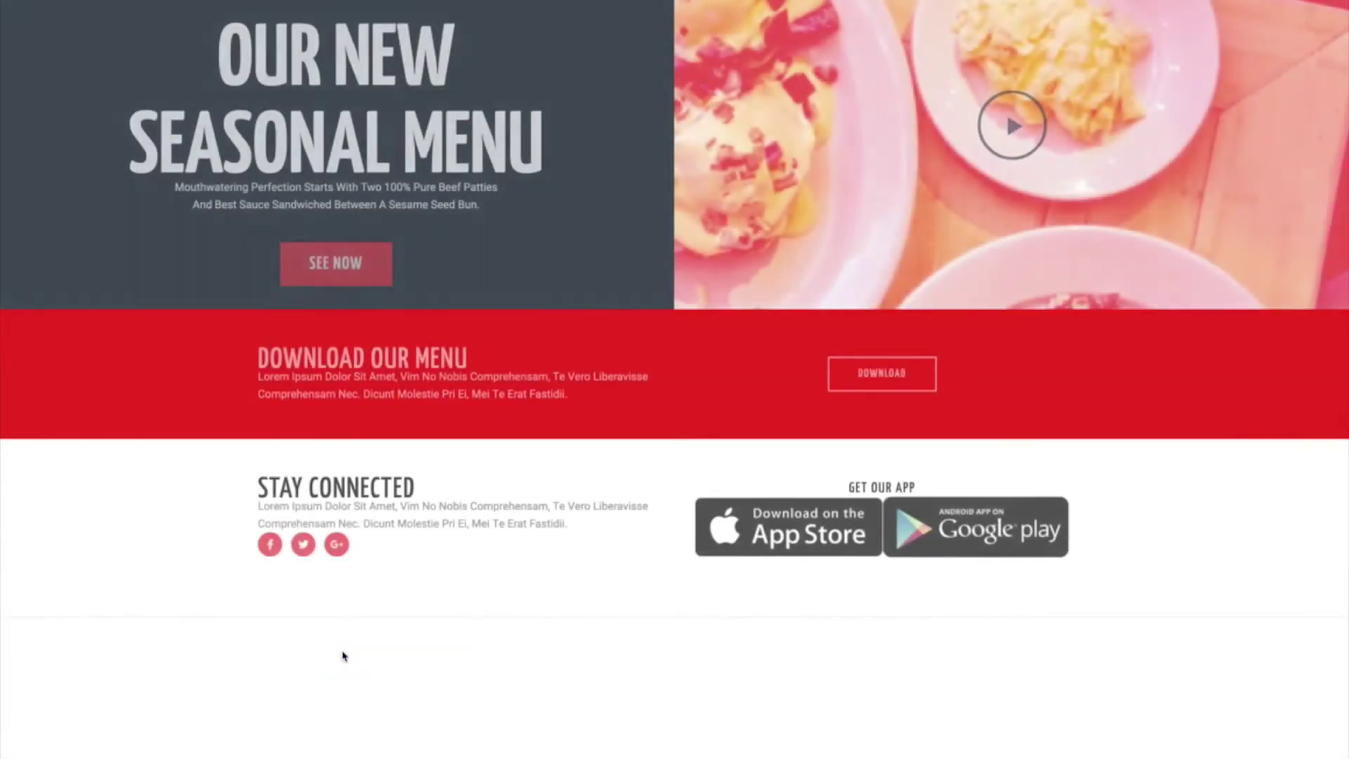
# Reopen the editor panel with Ctrl+P and move the Menu Anchor back above Special Offer
pyautogui.scroll(1, 435, 492)
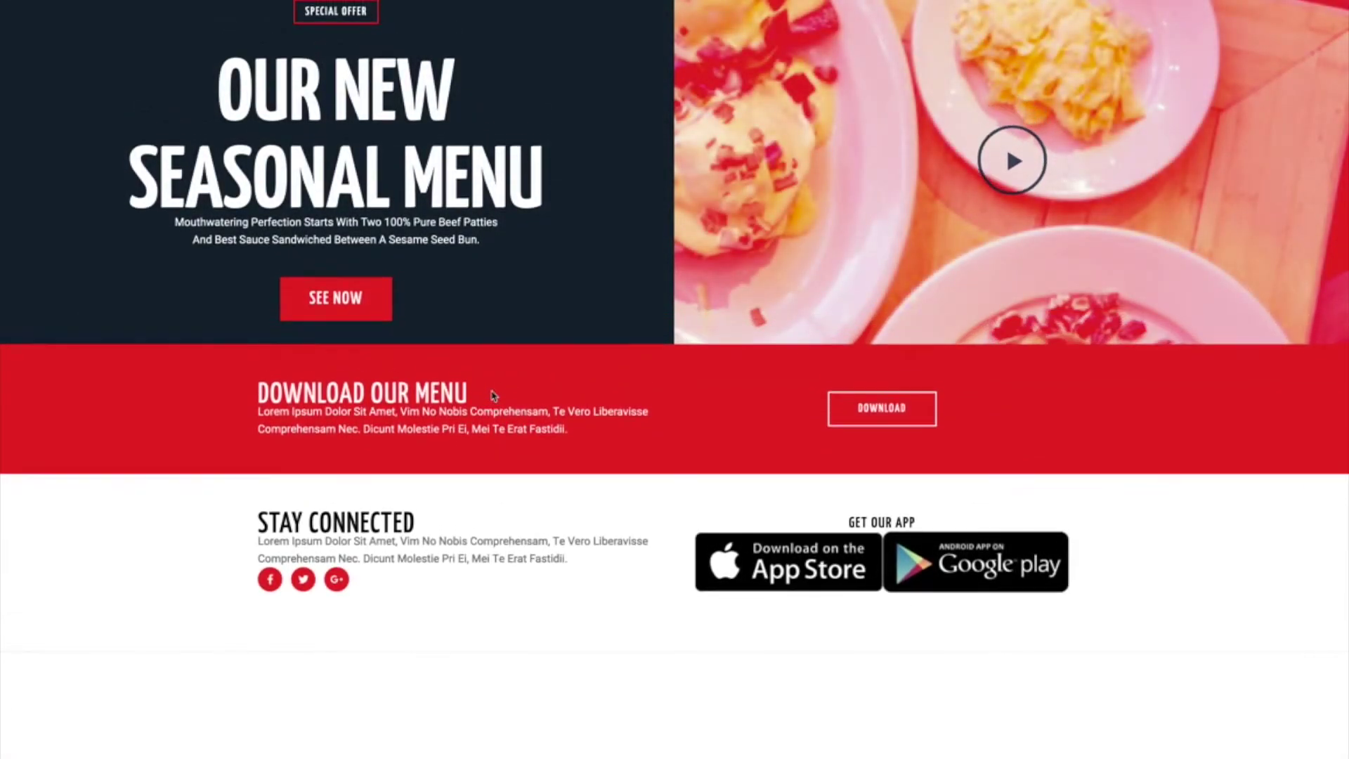
pyautogui.scroll(2, 492, 395)
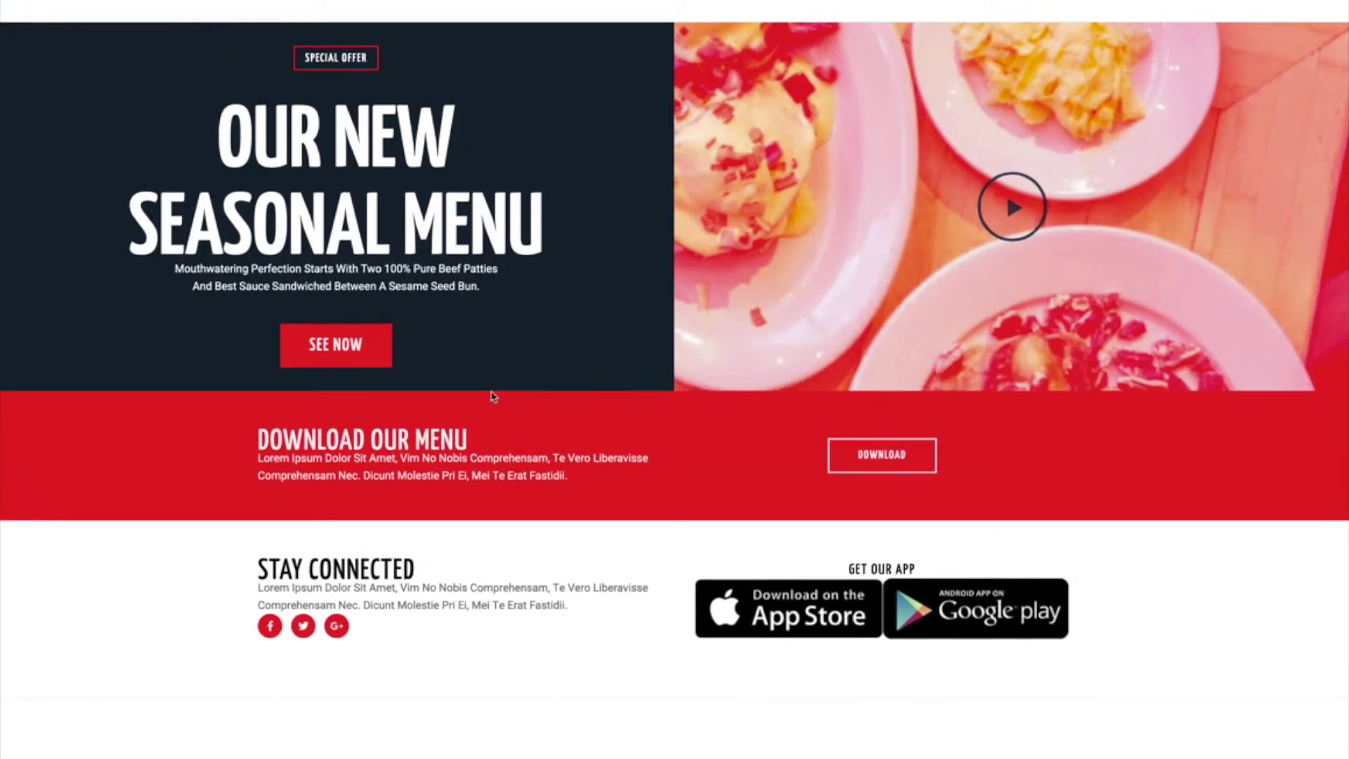
pyautogui.scroll(-1, 492, 401)
pyautogui.hotkey('ctrl', 'p')
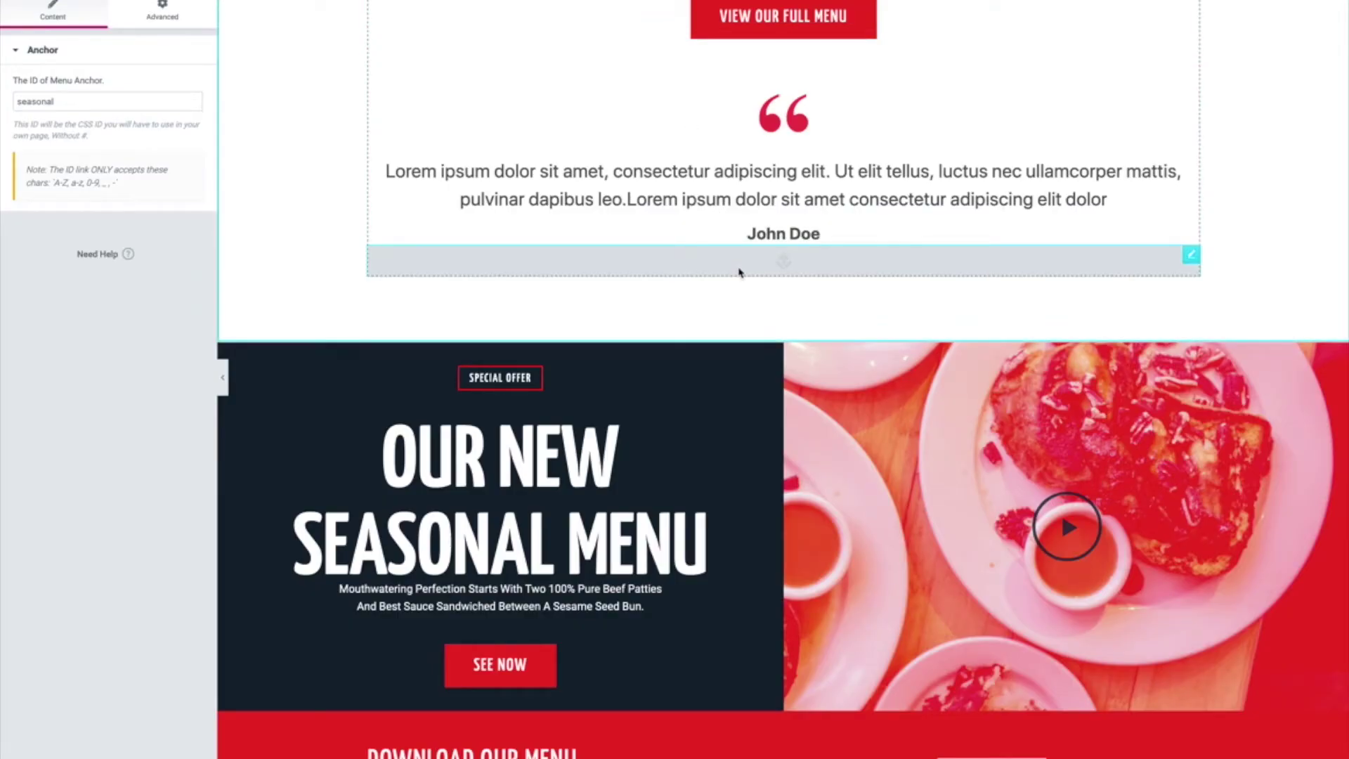
pyautogui.moveTo(1191, 255); pyautogui.dragTo(573, 339)
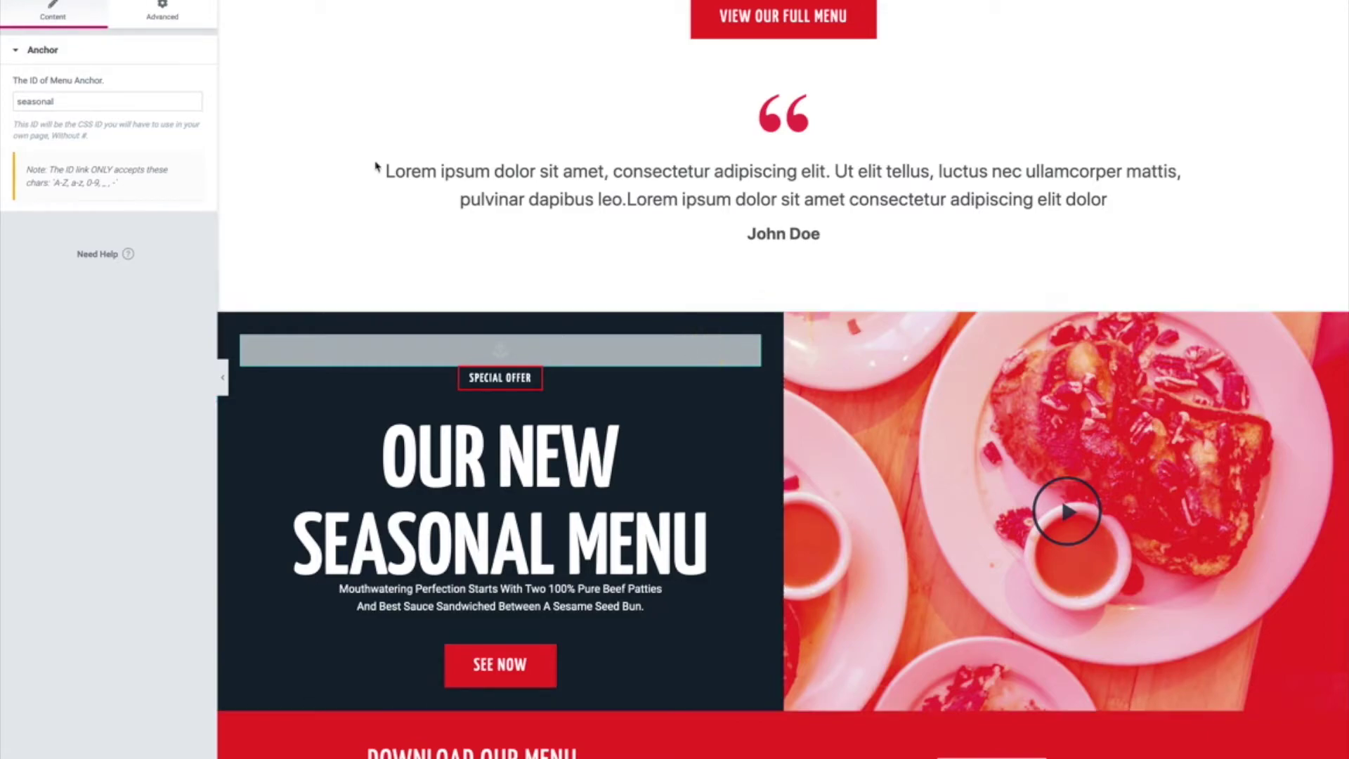
pyautogui.click(161, 18)
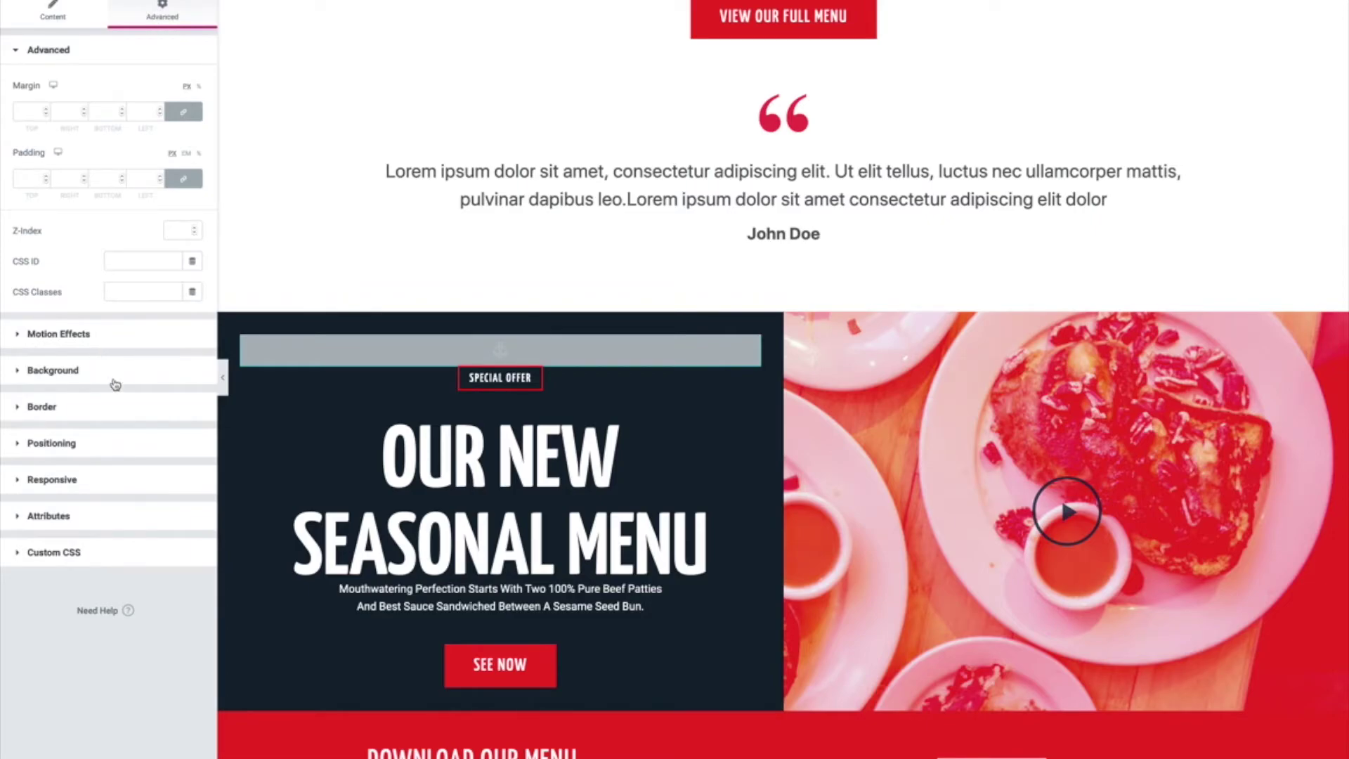
# Set the Menu Anchor's position to Absolute with a vertical offset of -184
pyautogui.click(94, 444)
pyautogui.click(129, 269)
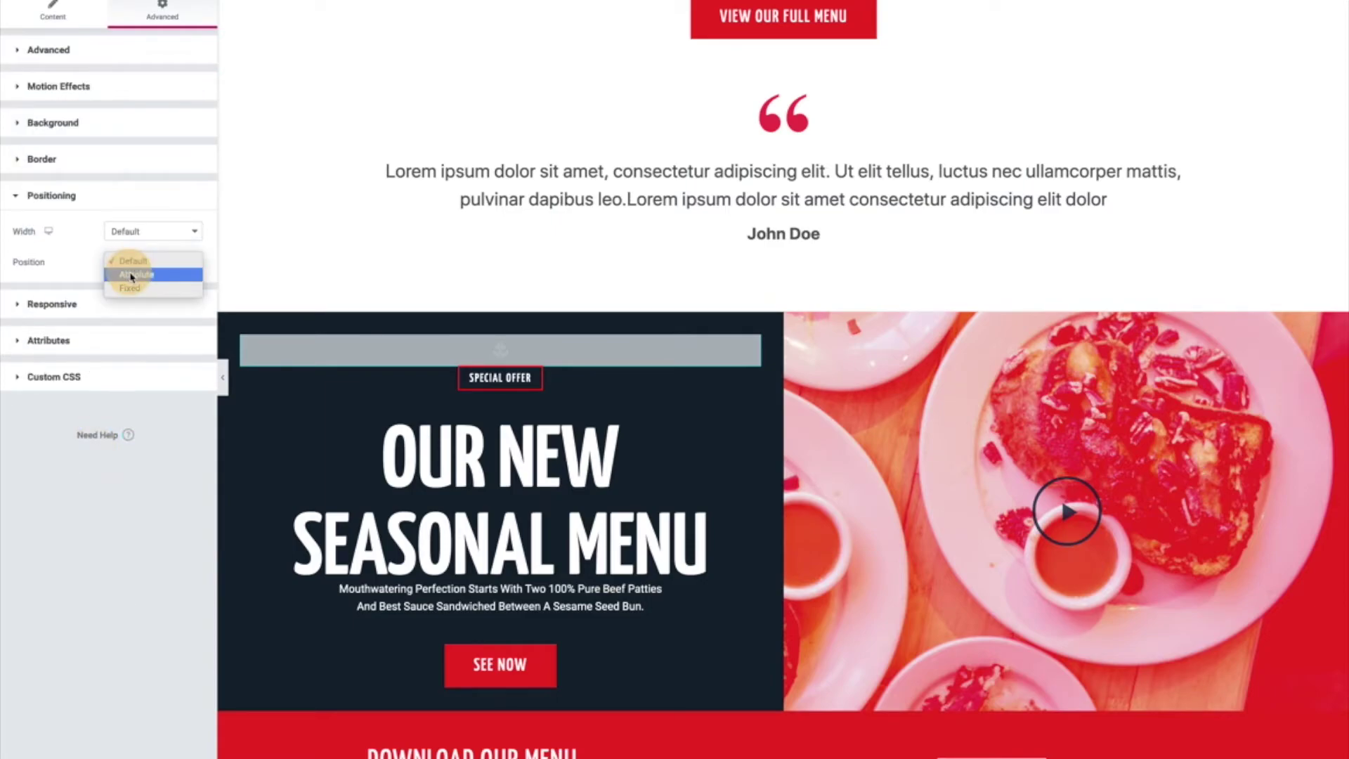
pyautogui.click(131, 276)
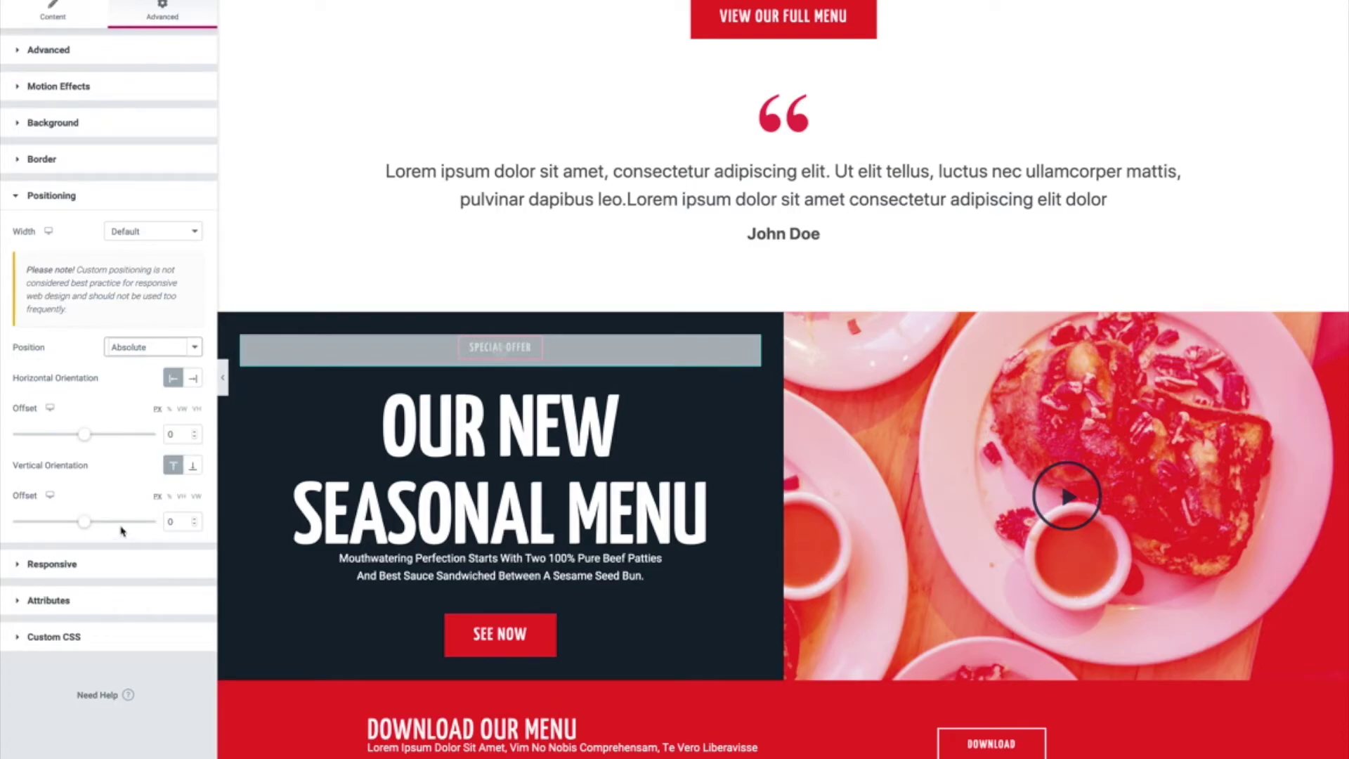
pyautogui.moveTo(84, 521); pyautogui.dragTo(72, 519)
pyautogui.click(54, 499)
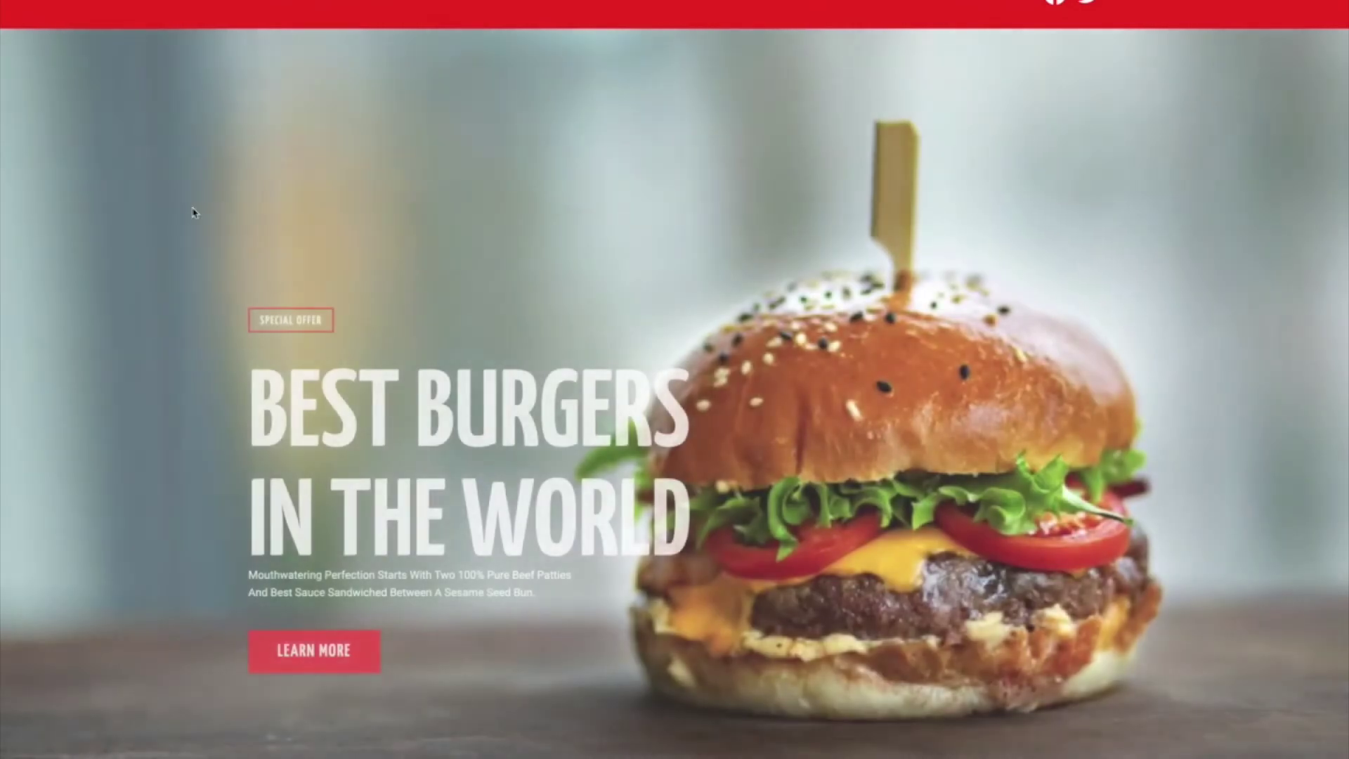
# Scroll the editor canvas down to the Our New Seasonal Menu section to check the Menu Anchor's position
pyautogui.scroll(-5, 348, 648)
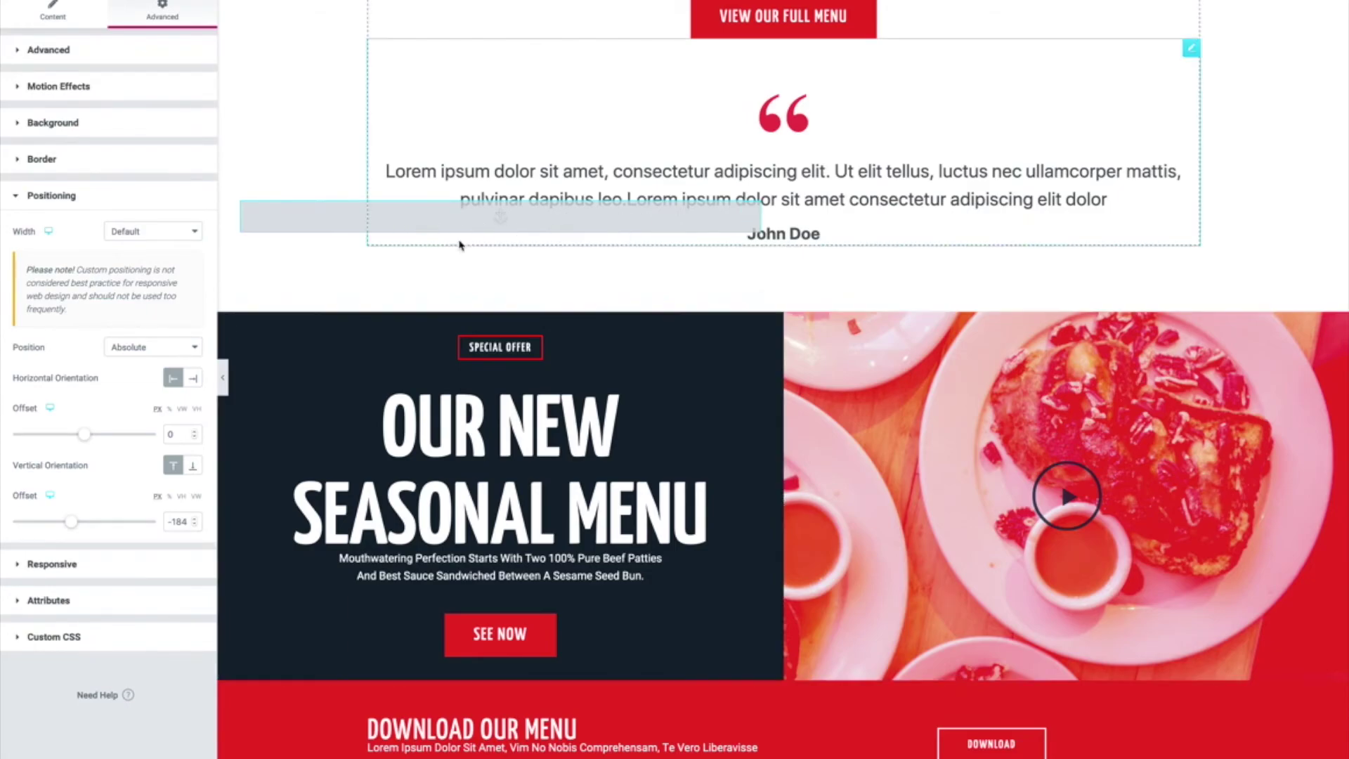
pyautogui.scroll(-1, 545, 334)
pyautogui.scroll(-3, 546, 334)
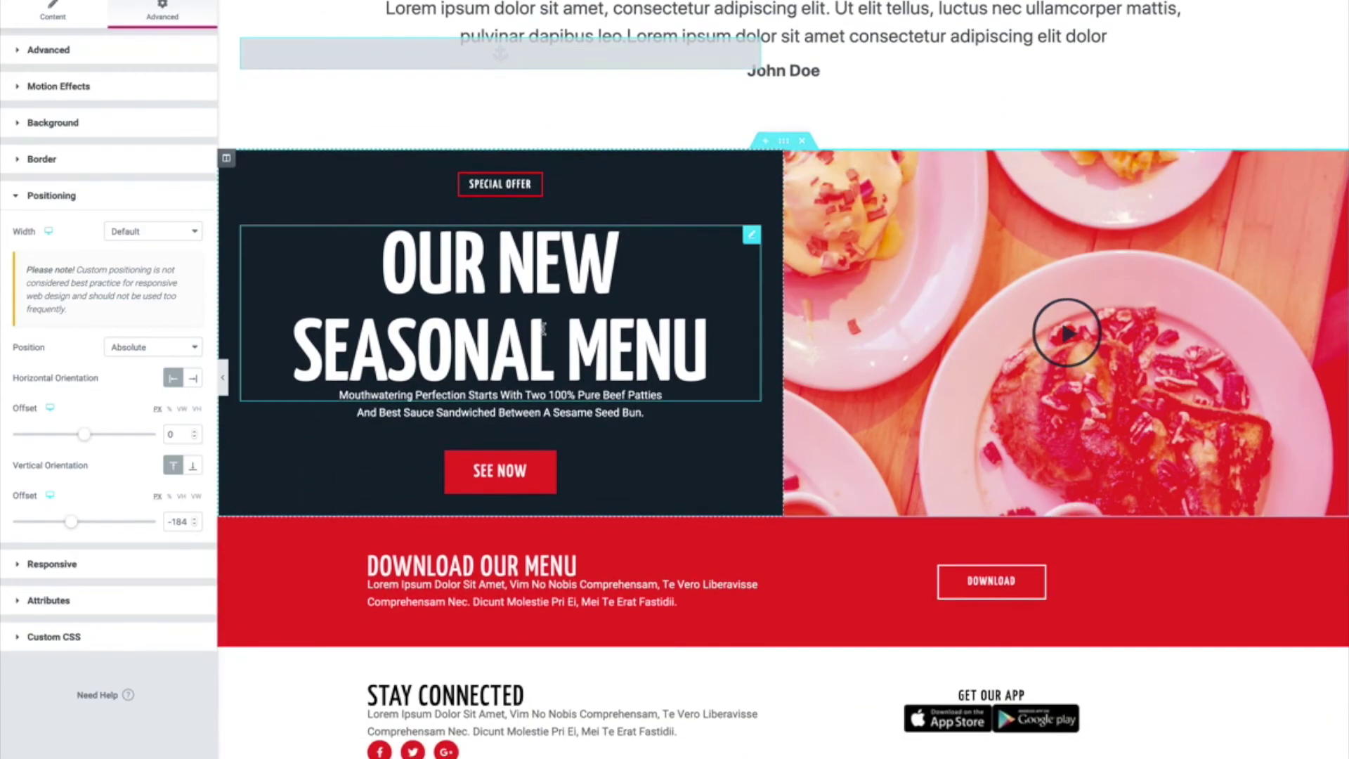